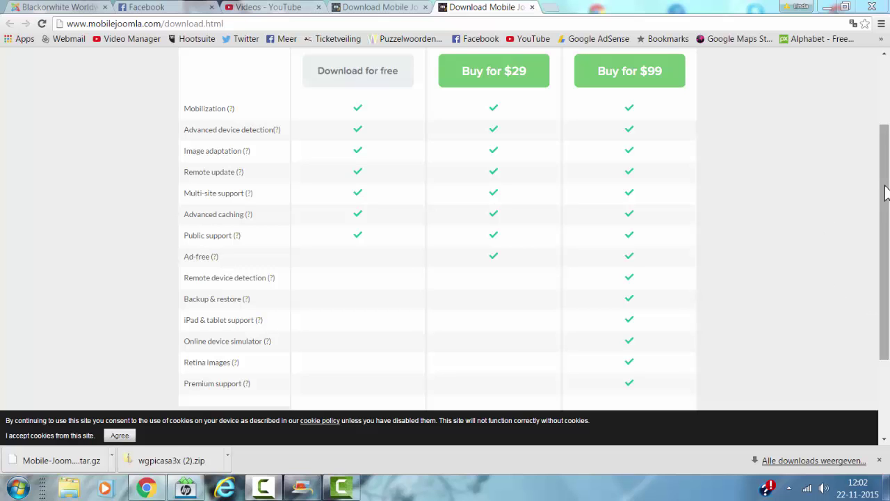
Compare the features offered by the Community, Basic and PRO editions on the Mobile Joomla! download page
{"action": "scroll", "coordinate": [879, 124], "scroll_direction": "up", "scroll_amount": 1}
{"action": "scroll", "coordinate": [880, 124], "scroll_direction": "up", "scroll_amount": 1}
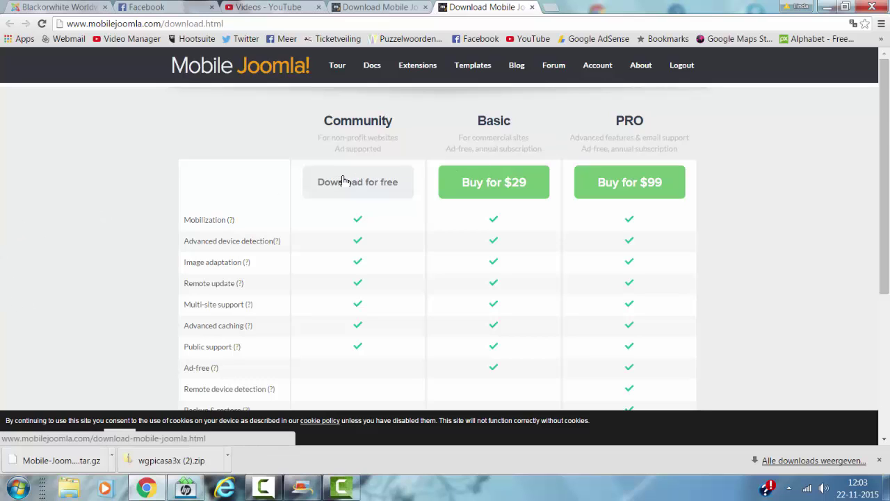
{"action": "scroll", "coordinate": [337, 184], "scroll_direction": "down", "scroll_amount": 2}
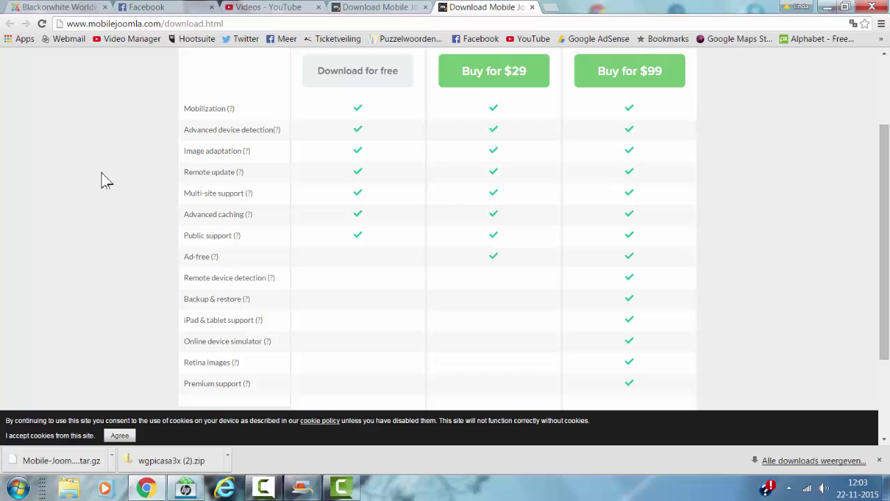
{"action": "scroll", "coordinate": [185, 83], "scroll_direction": "up", "scroll_amount": 2}
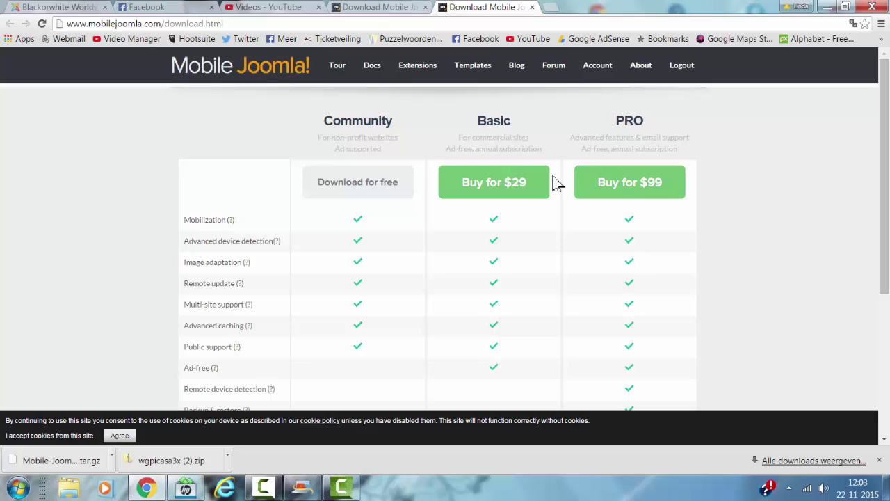
{"action": "scroll", "coordinate": [314, 359], "scroll_direction": "down", "scroll_amount": 1}
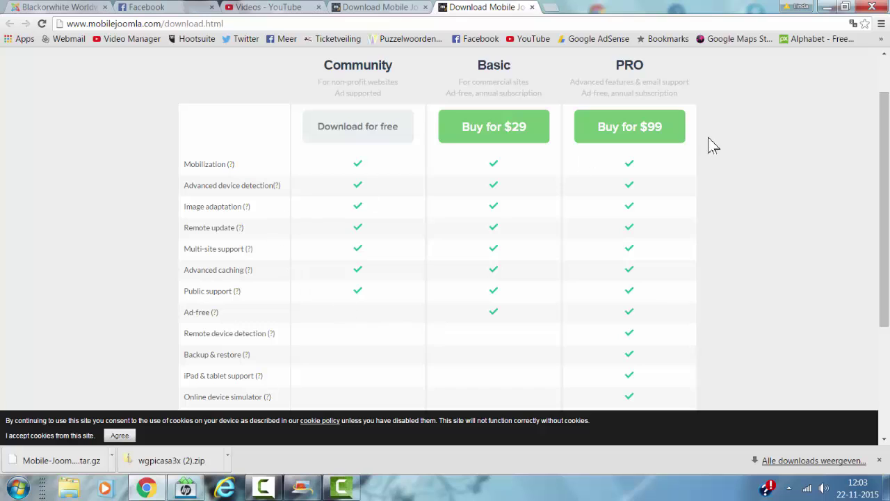
{"action": "scroll", "coordinate": [571, 173], "scroll_direction": "down", "scroll_amount": 2}
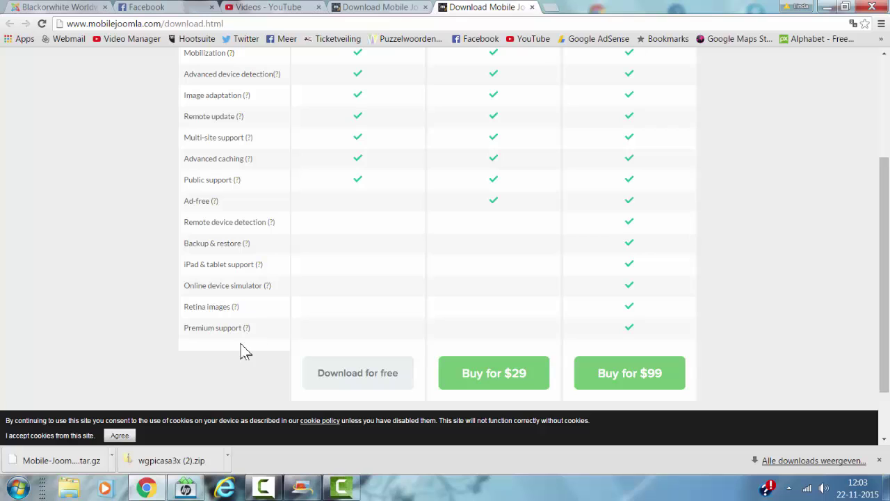
{"action": "scroll", "coordinate": [373, 333], "scroll_direction": "up", "scroll_amount": 1}
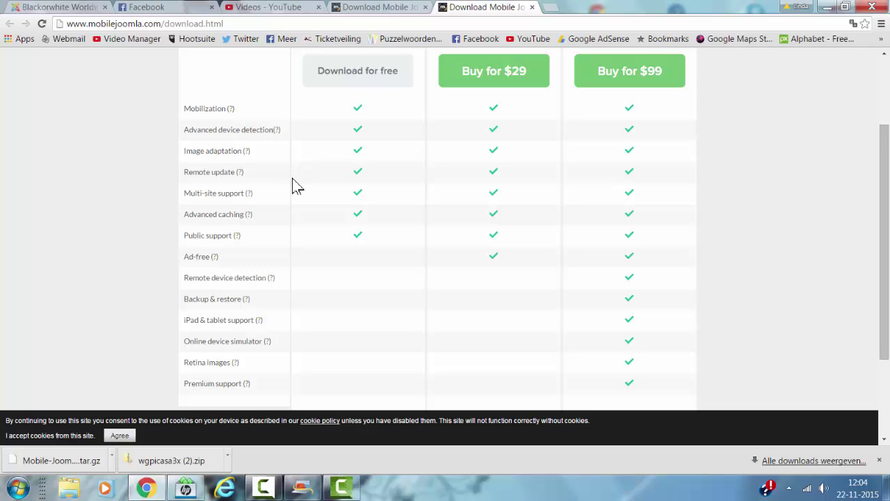
{"action": "scroll", "coordinate": [297, 187], "scroll_direction": "up", "scroll_amount": 2}
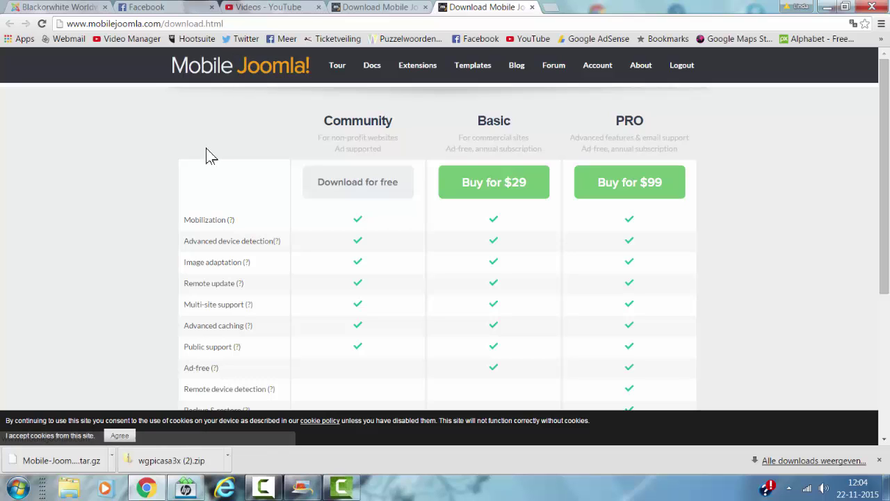
Browse the Mobile Joomla! templates iOS 9, Flat and Elegance, and open the Flat template's detail page
{"action": "left_click", "coordinate": [483, 68]}
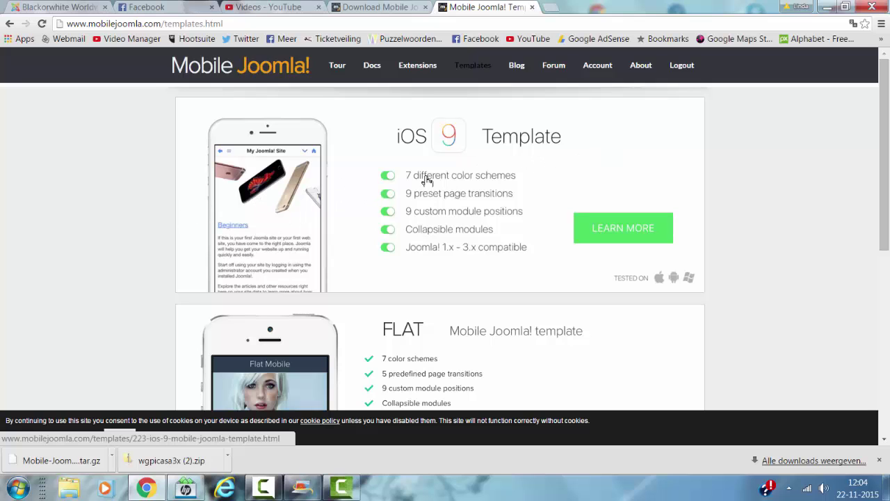
{"action": "scroll", "coordinate": [320, 189], "scroll_direction": "down", "scroll_amount": 2}
{"action": "scroll", "coordinate": [306, 188], "scroll_direction": "up", "scroll_amount": 2}
{"action": "scroll", "coordinate": [217, 214], "scroll_direction": "down", "scroll_amount": 2}
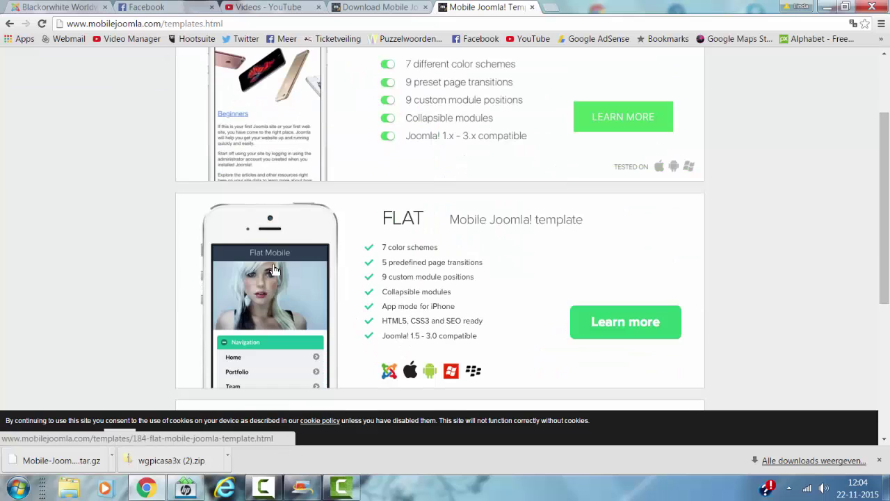
{"action": "scroll", "coordinate": [274, 270], "scroll_direction": "down", "scroll_amount": 4}
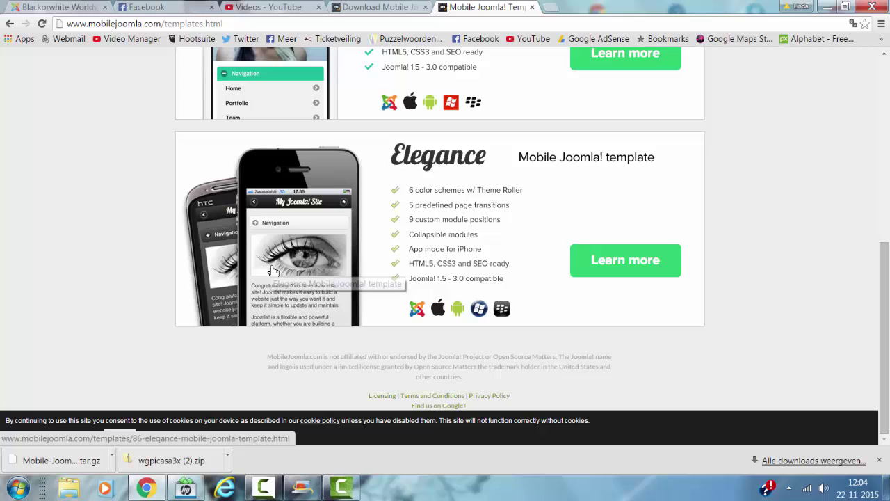
{"action": "scroll", "coordinate": [273, 270], "scroll_direction": "up", "scroll_amount": 1}
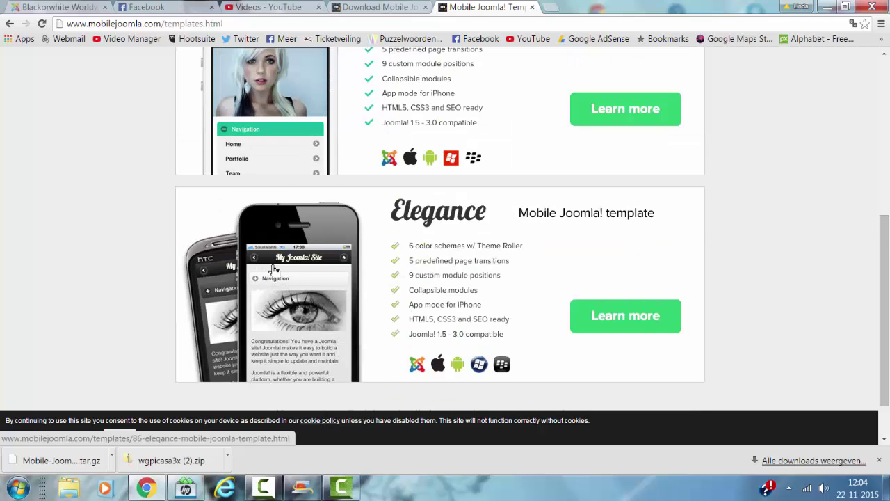
{"action": "scroll", "coordinate": [273, 270], "scroll_direction": "up", "scroll_amount": 3}
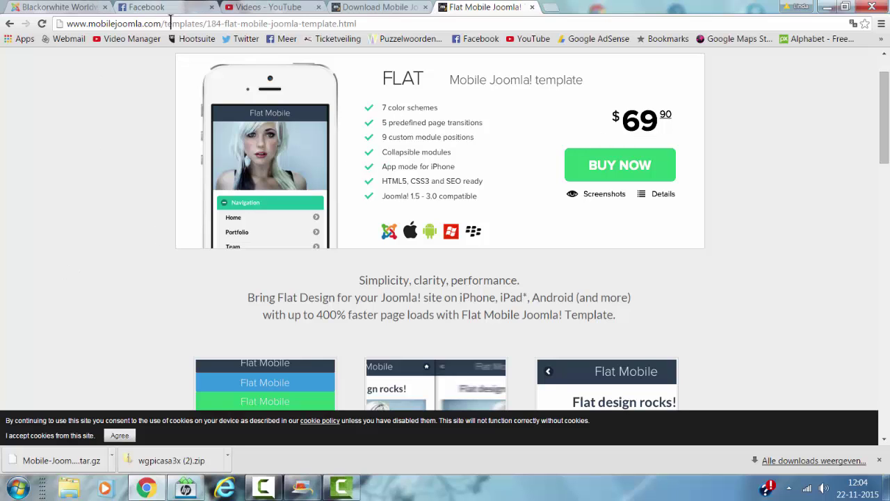
Log in to the blackorwhite.nl Joomla administrator with the prefilled credentials and open the extension installer's package file upload
{"action": "left_click", "coordinate": [77, 10]}
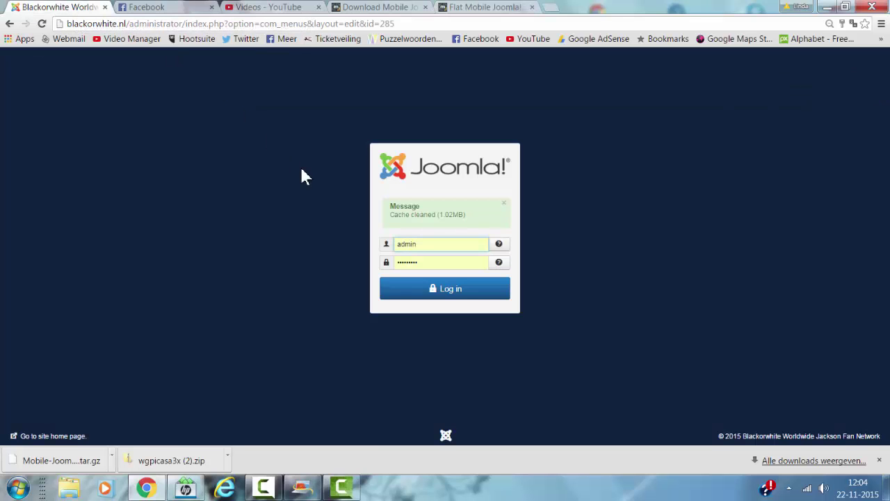
{"action": "left_click", "coordinate": [464, 295]}
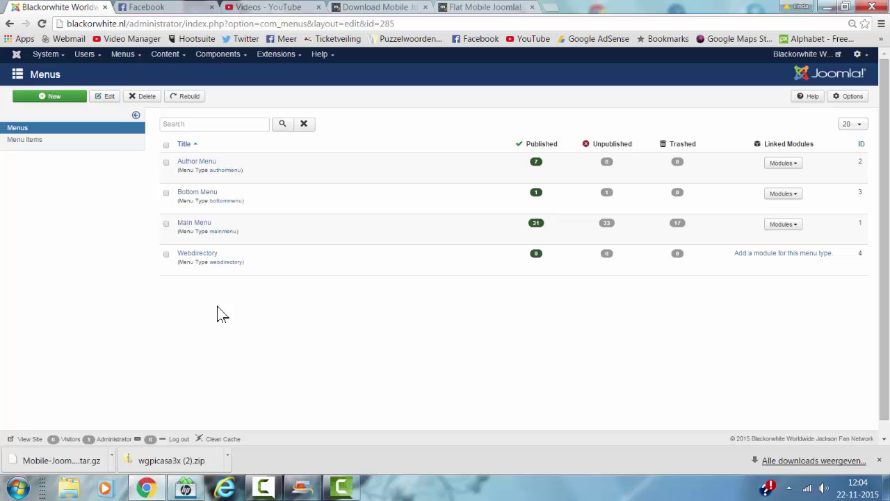
{"action": "left_click", "coordinate": [290, 57]}
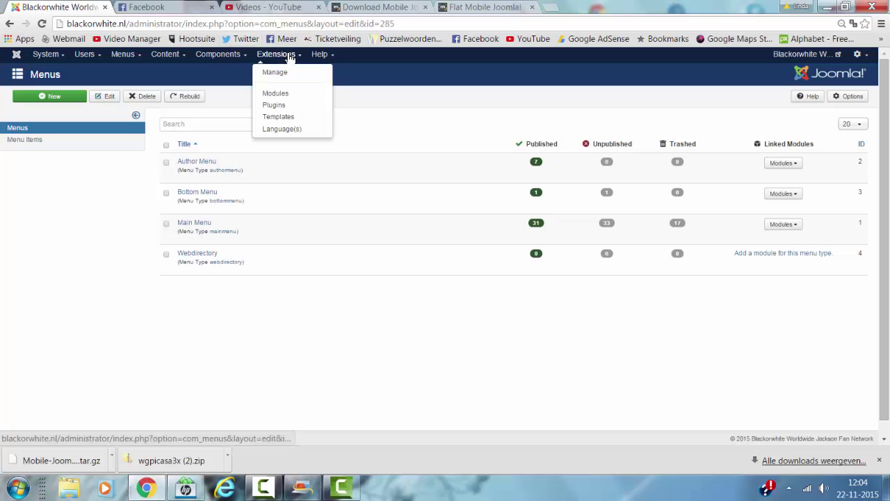
{"action": "left_click", "coordinate": [291, 75]}
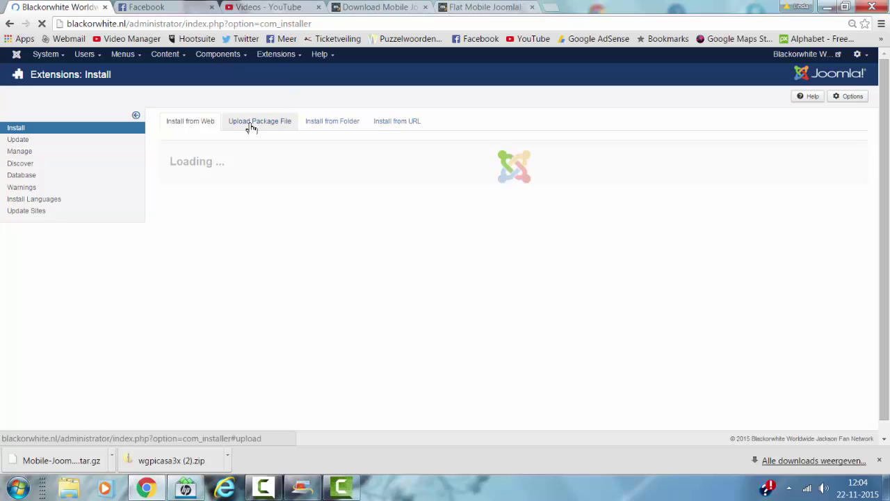
{"action": "left_click", "coordinate": [251, 124]}
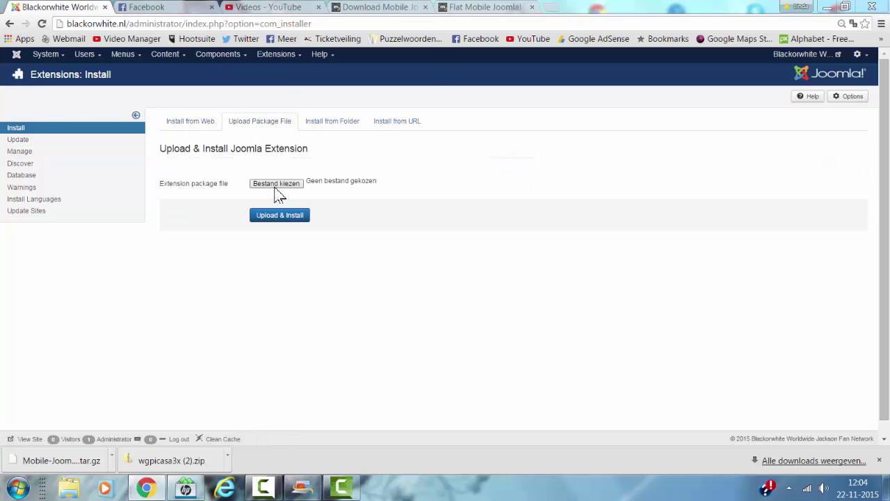
Choose Mobile-Joomla.2.1.1.tar.gz from the Downloads folder as the extension package, and upload and install it
{"action": "left_click", "coordinate": [276, 186]}
{"action": "left_click_drag", "start_coordinate": [388, 88], "coordinate": [375, 199]}
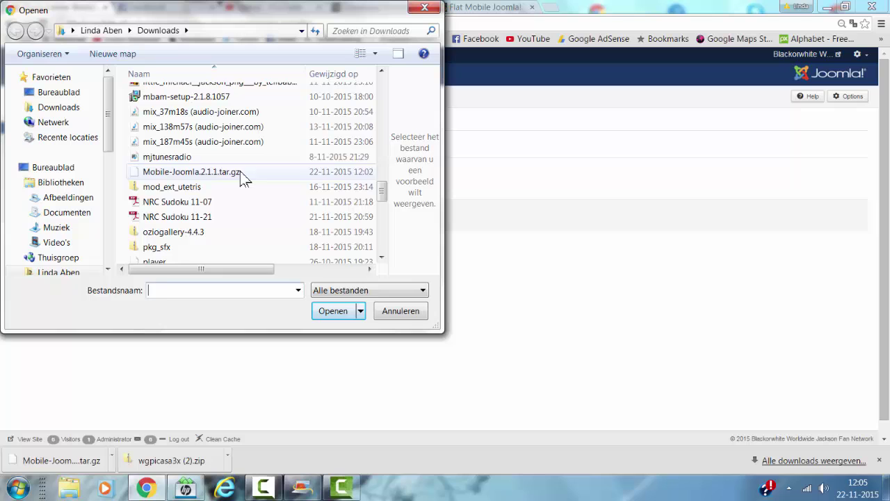
{"action": "left_click", "coordinate": [208, 171]}
{"action": "left_click", "coordinate": [333, 310]}
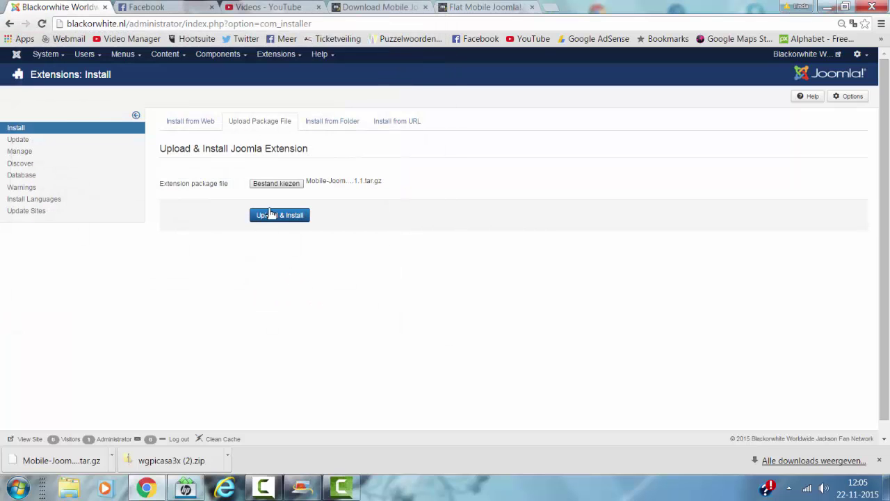
{"action": "left_click", "coordinate": [294, 213]}
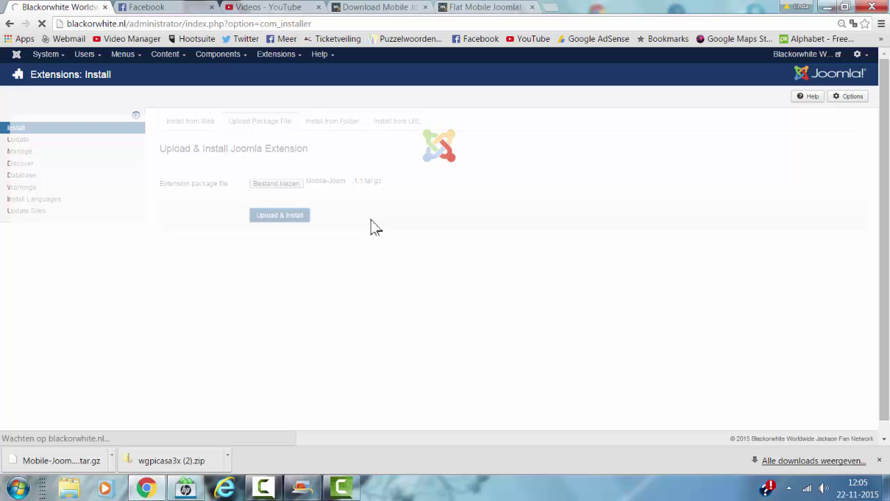
Switch to Windows Explorer, locate Mobile-Joomla.2.1.1.tar.gz in Downloads, view its available file actions, and return to the Joomla installer in Chrome
{"action": "key", "text": "super"}
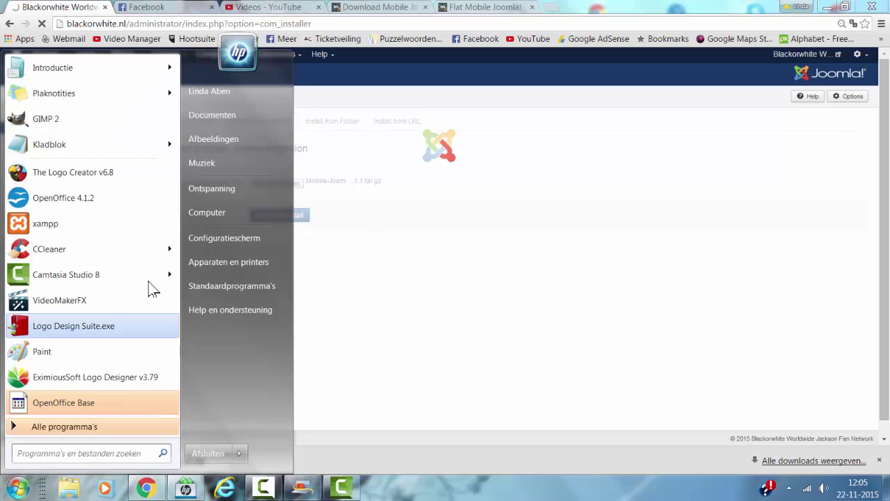
{"action": "left_click", "coordinate": [265, 88]}
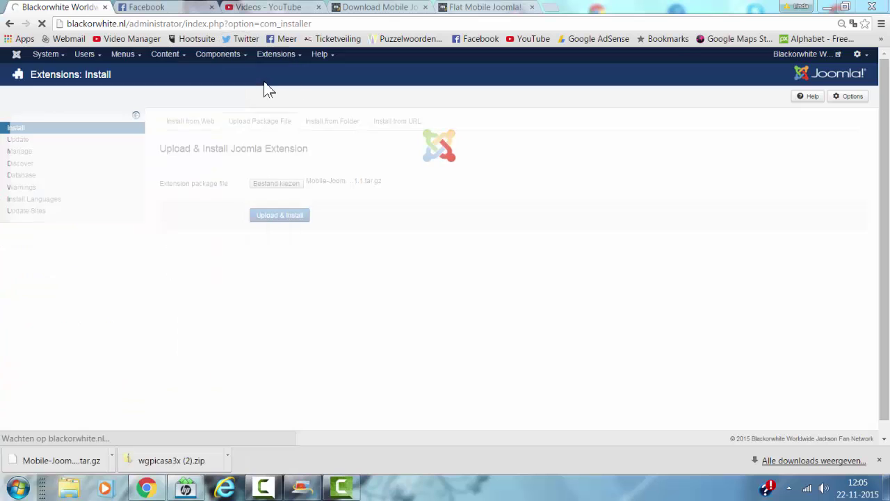
{"action": "double_click", "coordinate": [153, 208]}
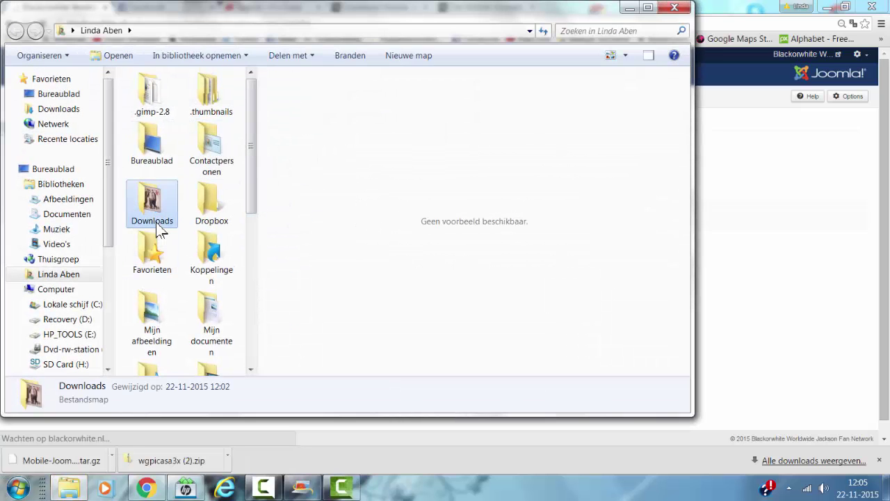
{"action": "scroll", "coordinate": [208, 236], "scroll_direction": "down", "scroll_amount": 6}
{"action": "scroll", "coordinate": [208, 236], "scroll_direction": "down", "scroll_amount": 10}
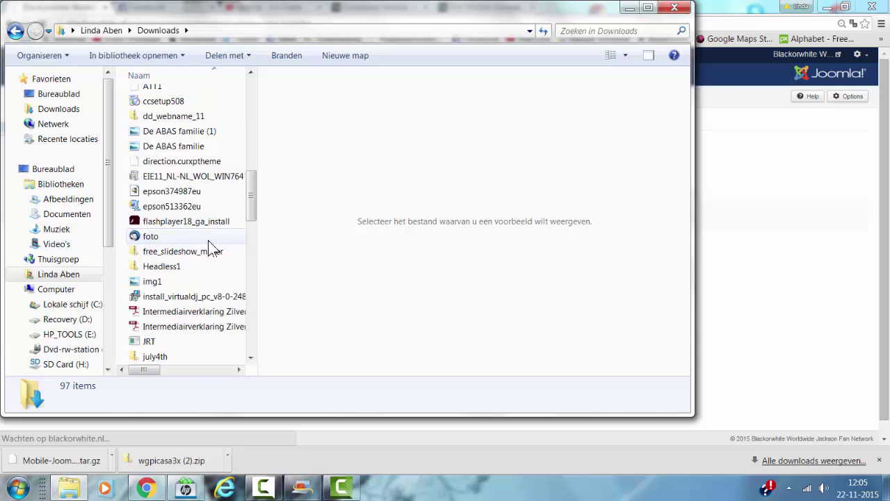
{"action": "left_click", "coordinate": [157, 282]}
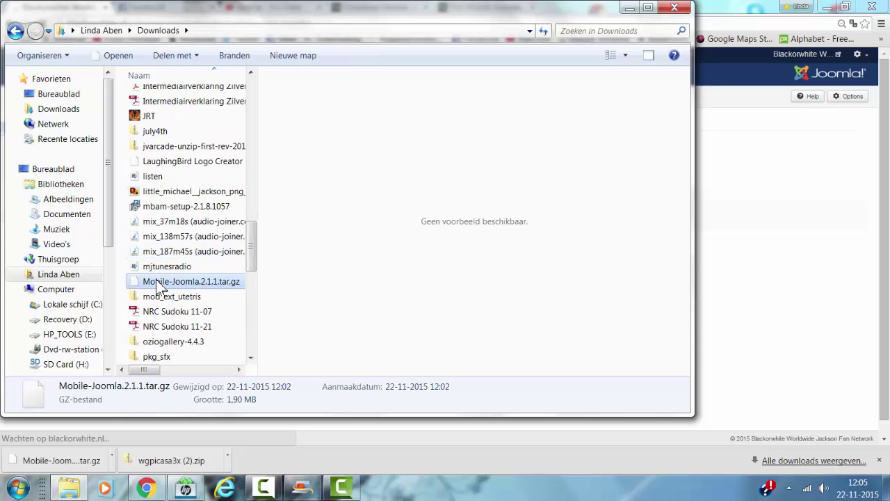
{"action": "right_click", "coordinate": [159, 283]}
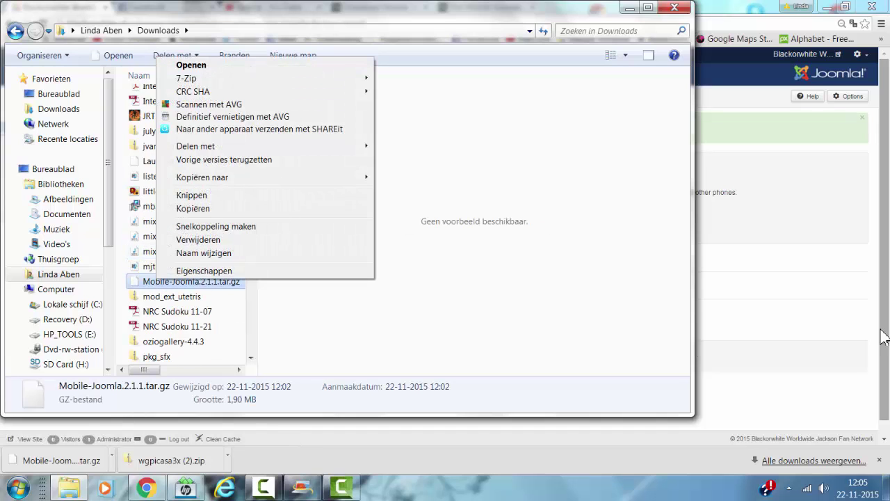
{"action": "left_click", "coordinate": [797, 335]}
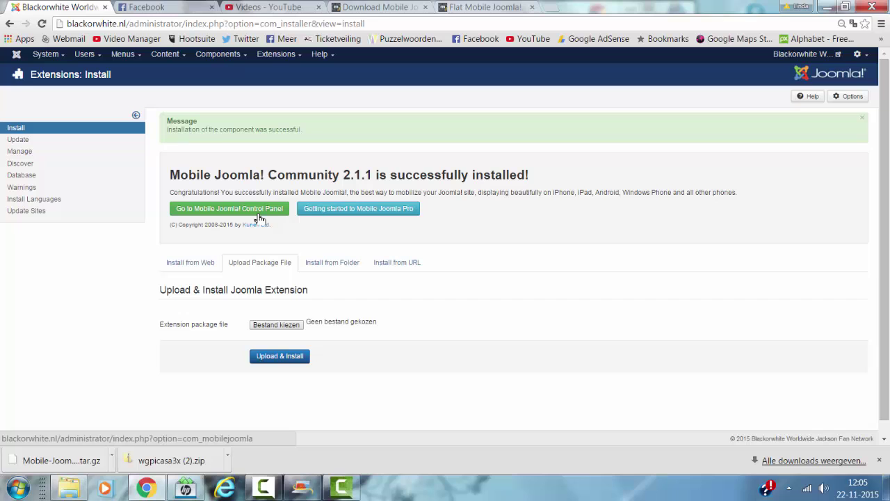
Open the Mobile Joomla! control panel and review the available mobile templates, keeping Mobile_Basic - Default selected
{"action": "left_click", "coordinate": [257, 213]}
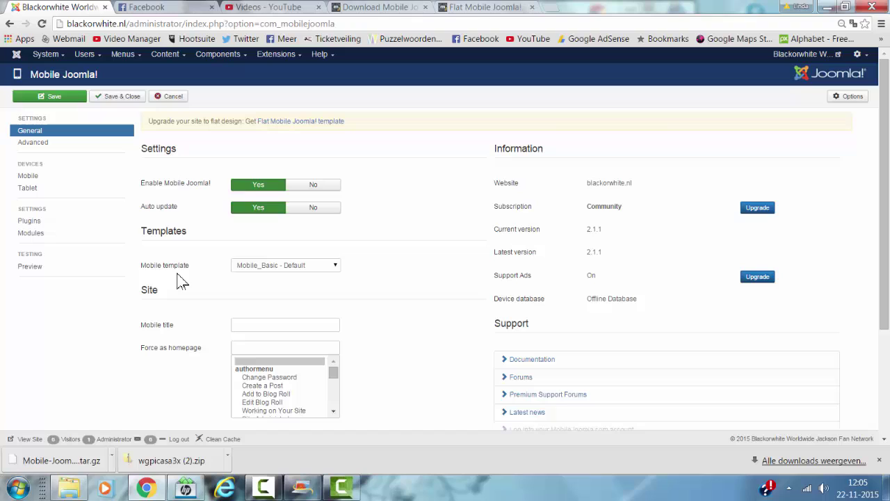
{"action": "left_click", "coordinate": [308, 267]}
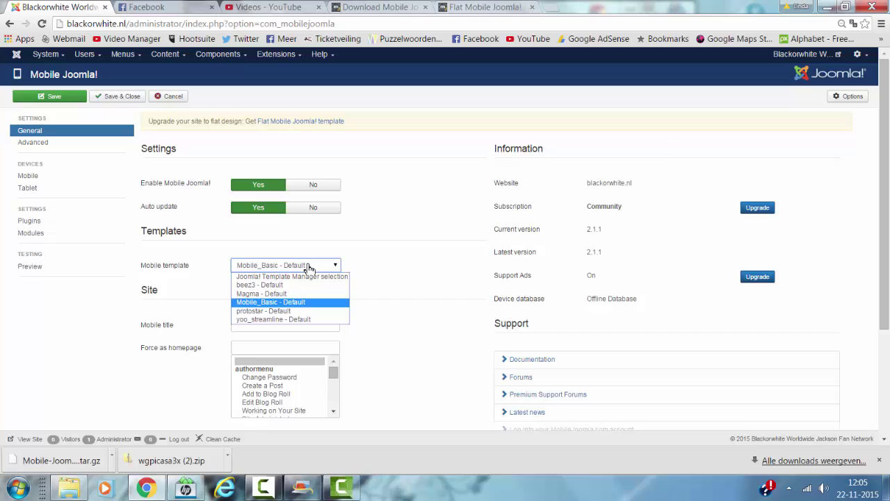
{"action": "left_click", "coordinate": [308, 267]}
Force the main menu's Home item as the mobile homepage and look over the other general settings
{"action": "scroll", "coordinate": [417, 245], "scroll_direction": "down", "scroll_amount": 2}
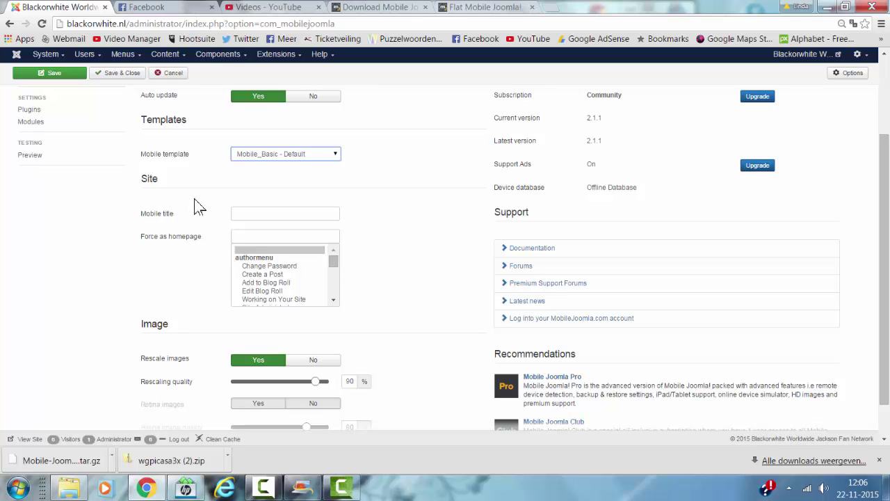
{"action": "left_click", "coordinate": [612, 101]}
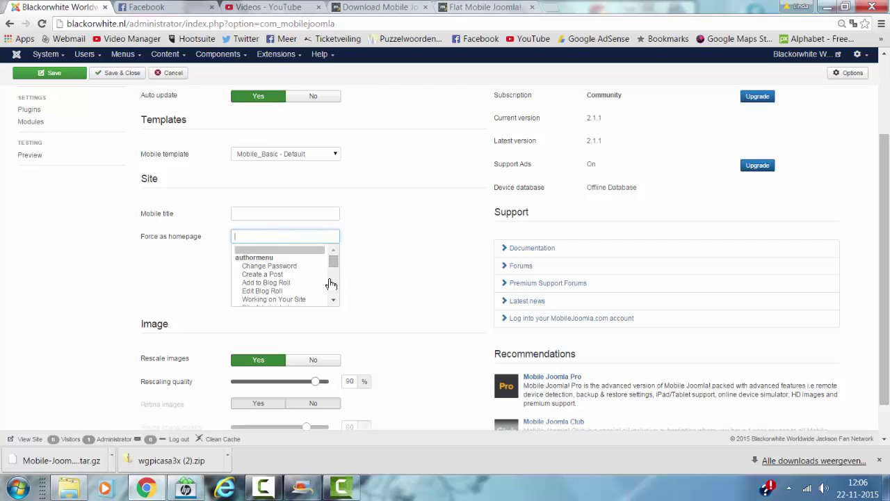
{"action": "left_click_drag", "start_coordinate": [333, 262], "coordinate": [340, 273]}
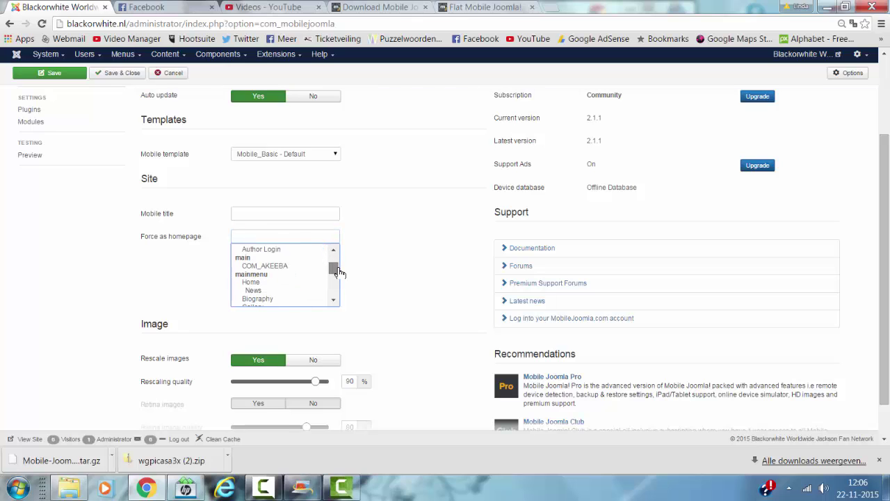
{"action": "left_click", "coordinate": [251, 284]}
{"action": "left_click", "coordinate": [426, 256]}
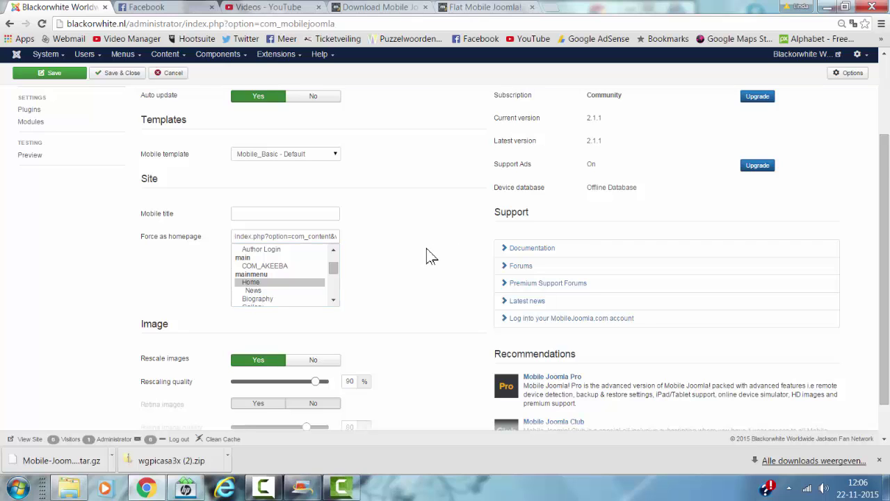
{"action": "scroll", "coordinate": [431, 256], "scroll_direction": "down", "scroll_amount": 1}
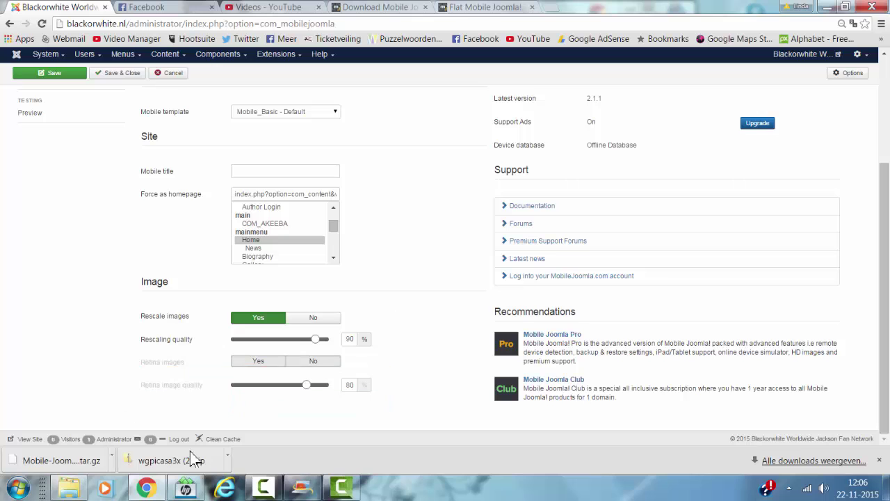
{"action": "scroll", "coordinate": [315, 340], "scroll_direction": "up", "scroll_amount": 3}
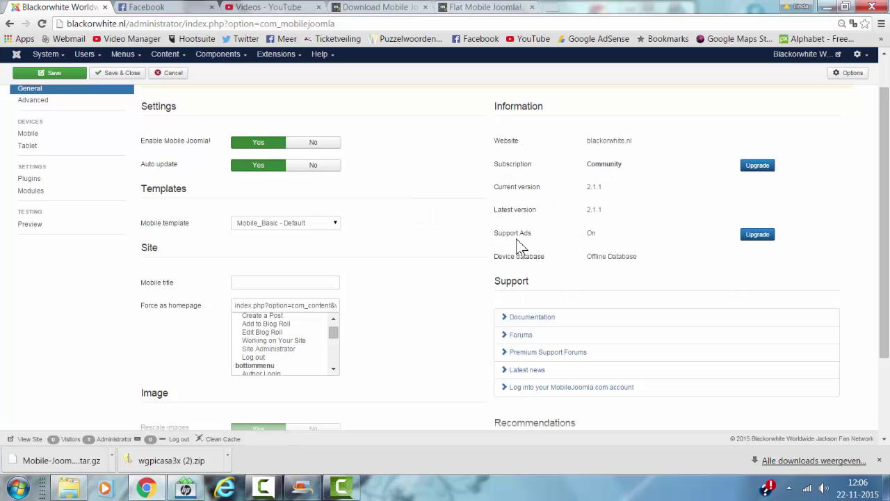
Open the Mobile Joomla! documentation from the support links, close it, and look over the image settings and recommendations
{"action": "scroll", "coordinate": [626, 243], "scroll_direction": "down", "scroll_amount": 2}
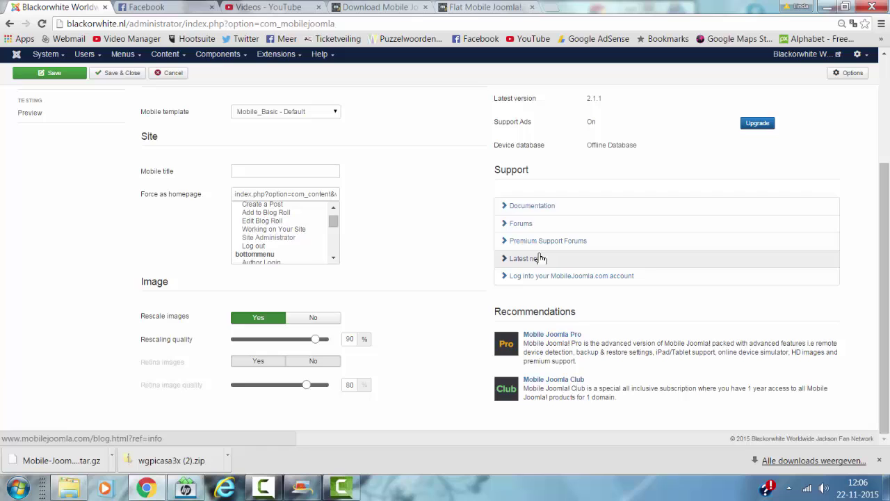
{"action": "left_click", "coordinate": [547, 206]}
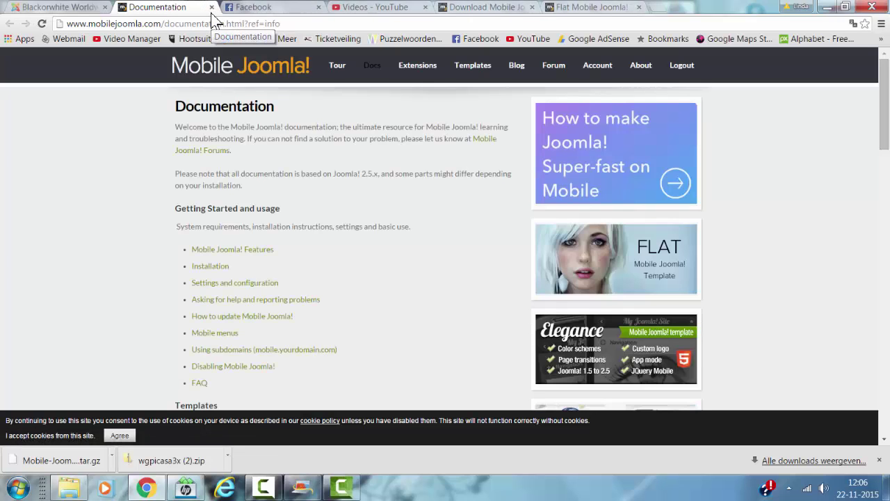
{"action": "left_click", "coordinate": [212, 7]}
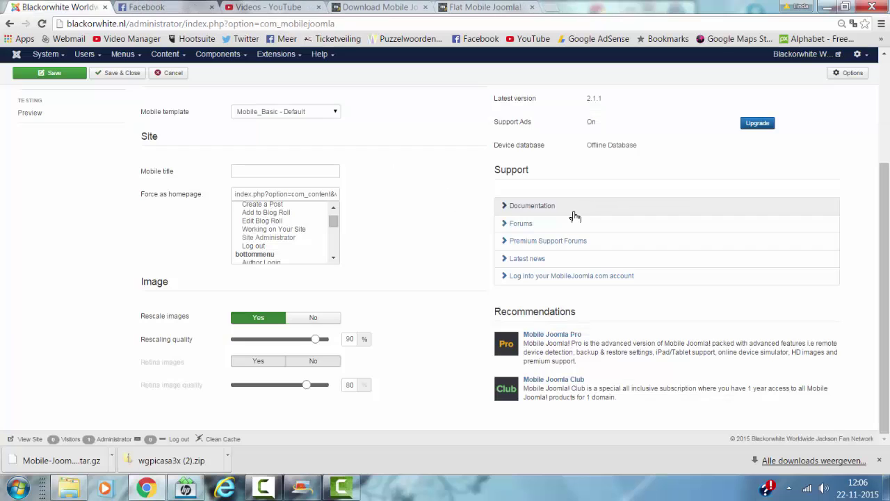
{"action": "scroll", "coordinate": [409, 234], "scroll_direction": "up", "scroll_amount": 2}
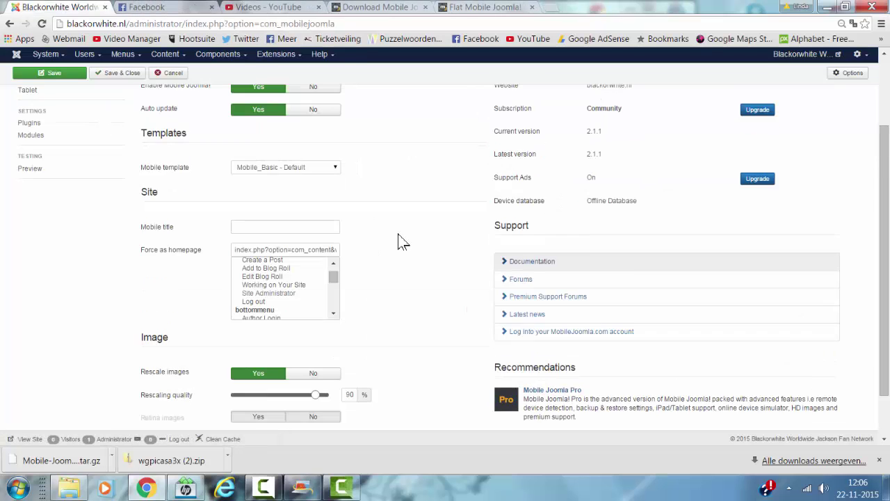
{"action": "scroll", "coordinate": [402, 241], "scroll_direction": "down", "scroll_amount": 1}
{"action": "scroll", "coordinate": [402, 241], "scroll_direction": "up", "scroll_amount": 2}
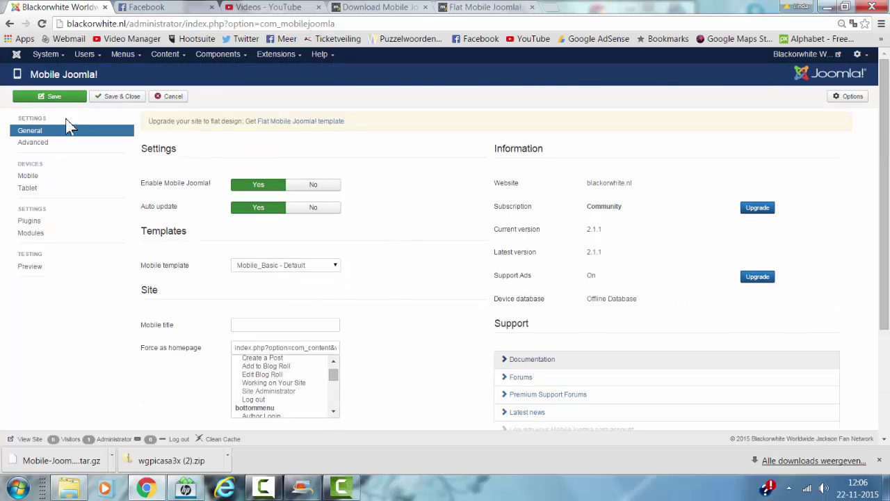
Stay on the general settings page instead of leaving it, and save the changed Mobile Joomla! settings
{"action": "left_click", "coordinate": [42, 145]}
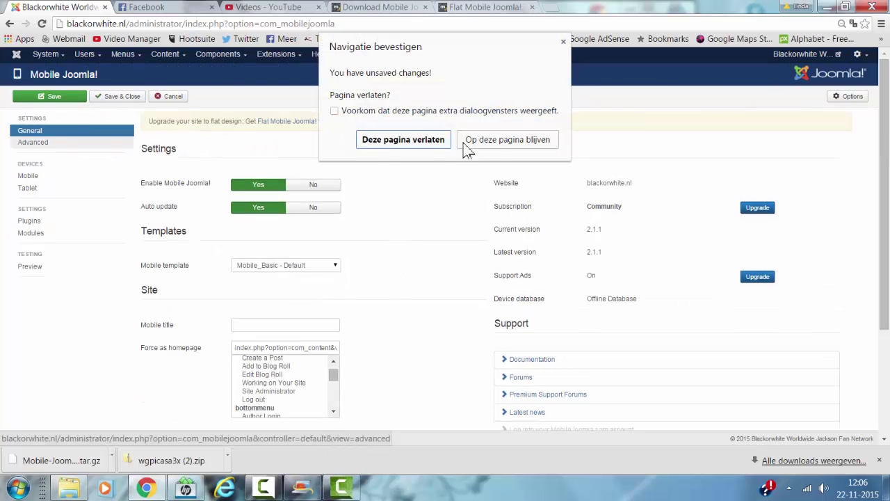
{"action": "left_click", "coordinate": [538, 139]}
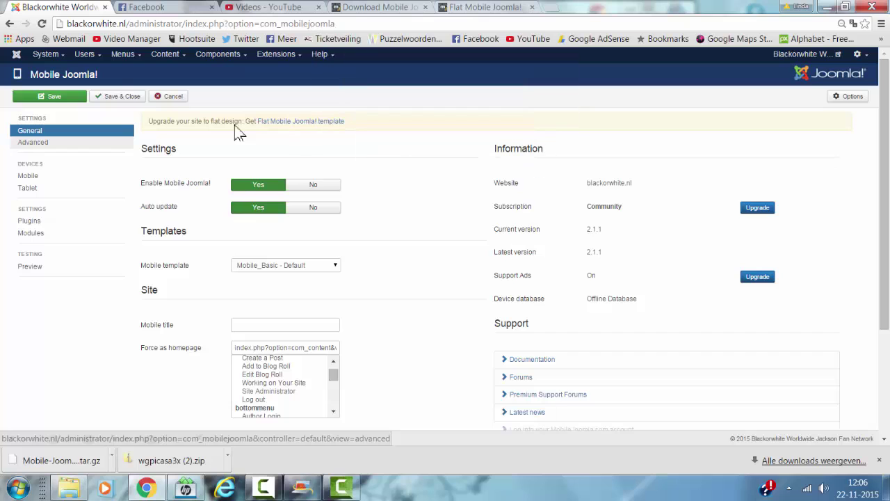
{"action": "left_click", "coordinate": [49, 99]}
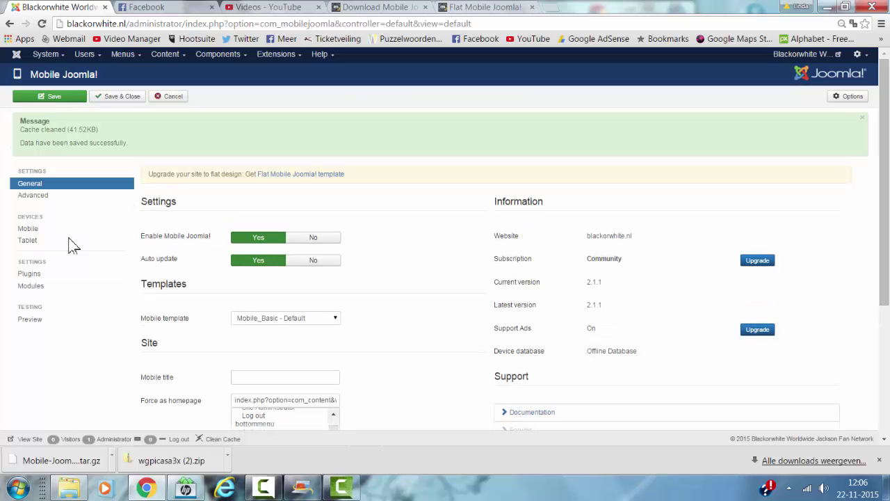
Review the advanced settings for performance, subdomains, compatibility and server-side optimization
{"action": "left_click", "coordinate": [41, 199]}
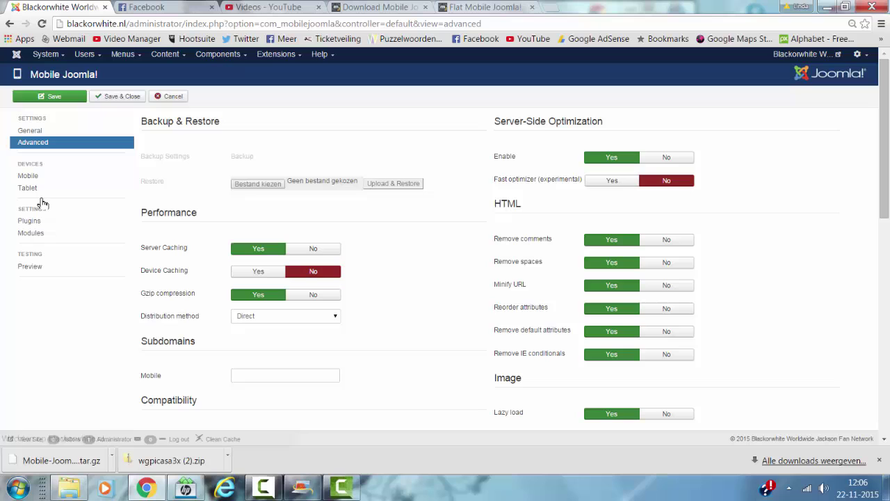
{"action": "scroll", "coordinate": [354, 211], "scroll_direction": "down", "scroll_amount": 1}
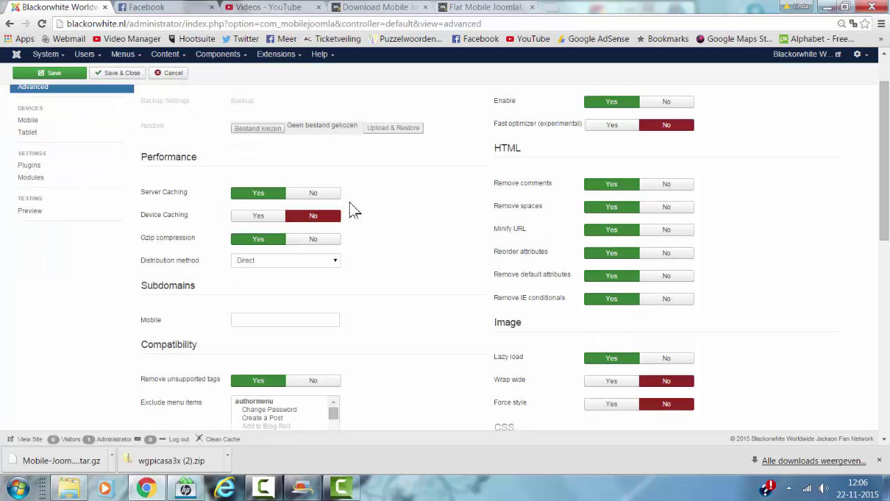
{"action": "scroll", "coordinate": [438, 193], "scroll_direction": "up", "scroll_amount": 1}
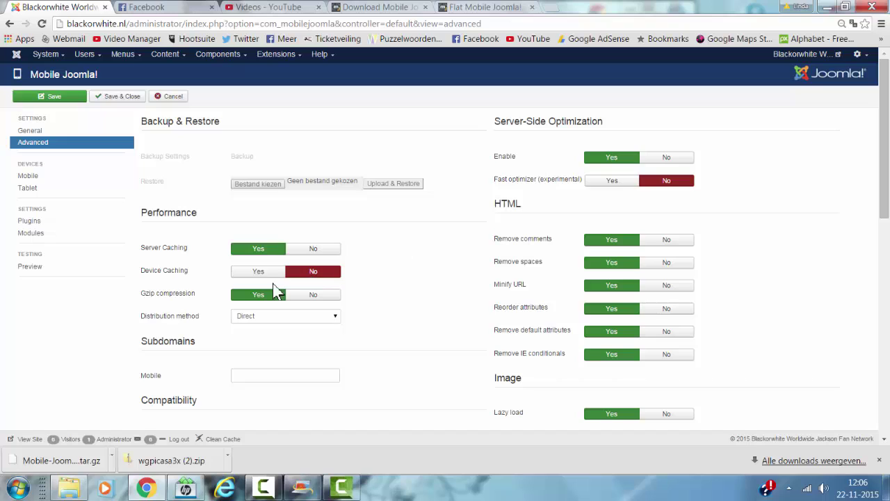
{"action": "mouse_move", "coordinate": [254, 199]}
{"action": "scroll", "coordinate": [319, 217], "scroll_direction": "down", "scroll_amount": 1}
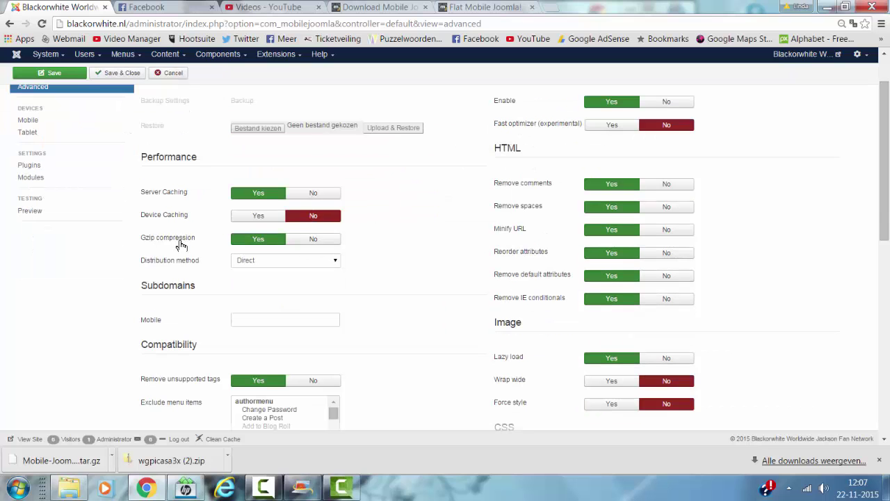
{"action": "scroll", "coordinate": [239, 284], "scroll_direction": "down", "scroll_amount": 3}
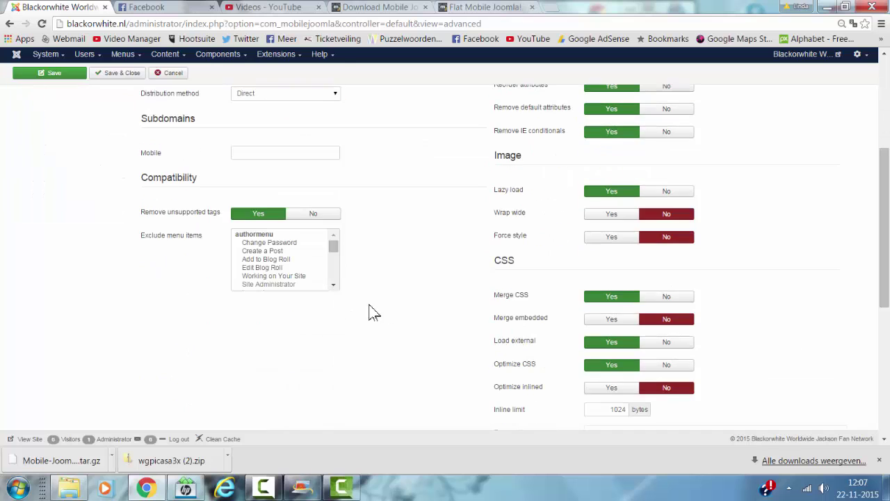
{"action": "scroll", "coordinate": [185, 153], "scroll_direction": "up", "scroll_amount": 3}
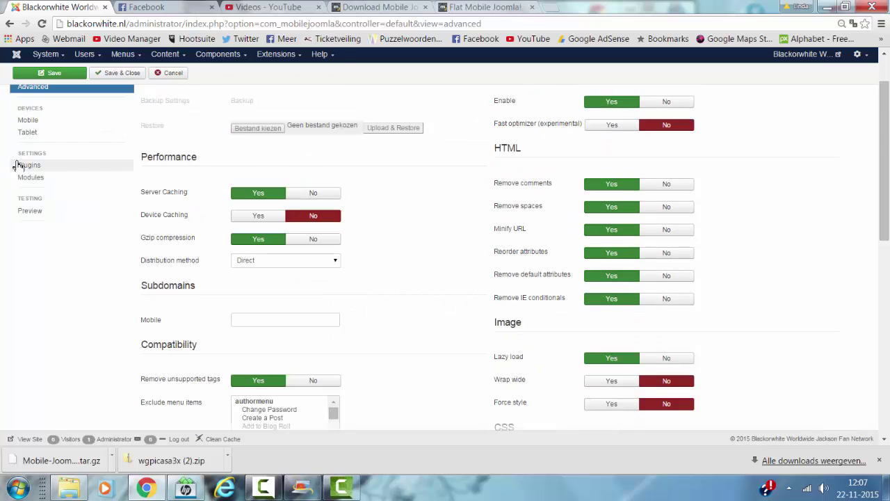
{"action": "scroll", "coordinate": [19, 165], "scroll_direction": "up", "scroll_amount": 1}
Review the mobile and tablet device settings and the list of modules enabled for desktop and mobile
{"action": "left_click", "coordinate": [38, 178]}
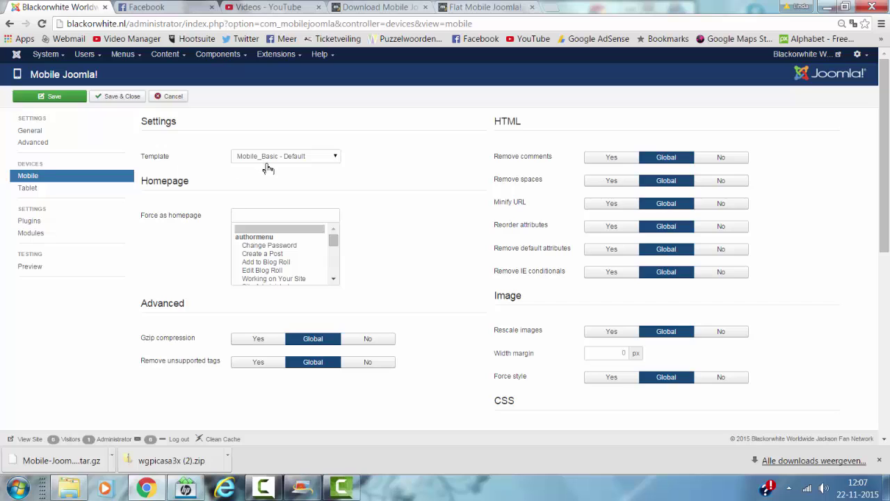
{"action": "left_click", "coordinate": [35, 190]}
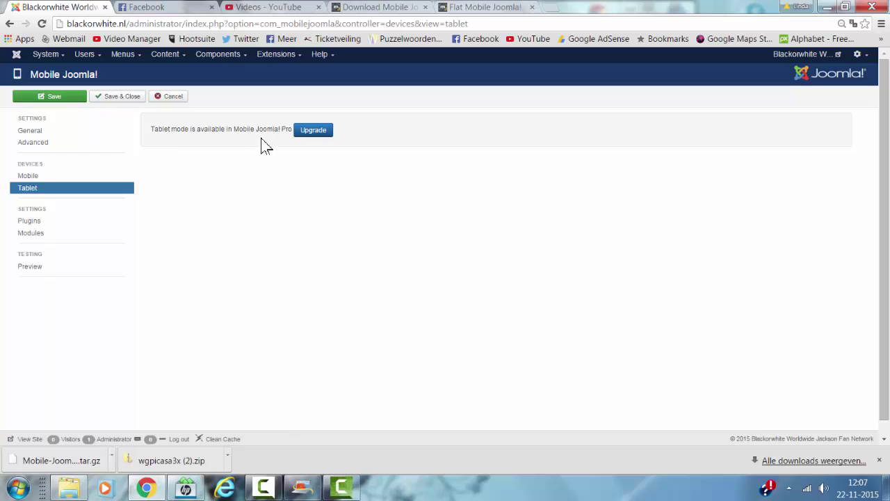
{"action": "left_click", "coordinate": [32, 235]}
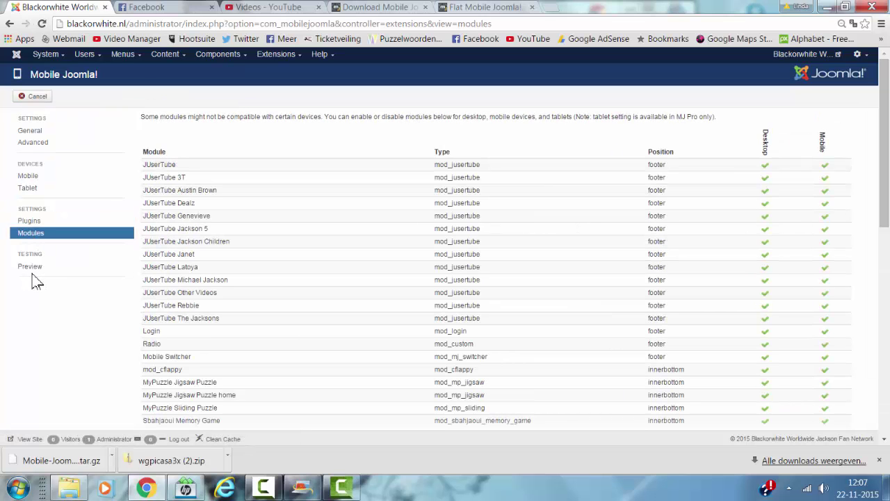
Preview the site on the iPhone 6 (portrait) simulator, look through the page, and close the preview
{"action": "left_click", "coordinate": [31, 270]}
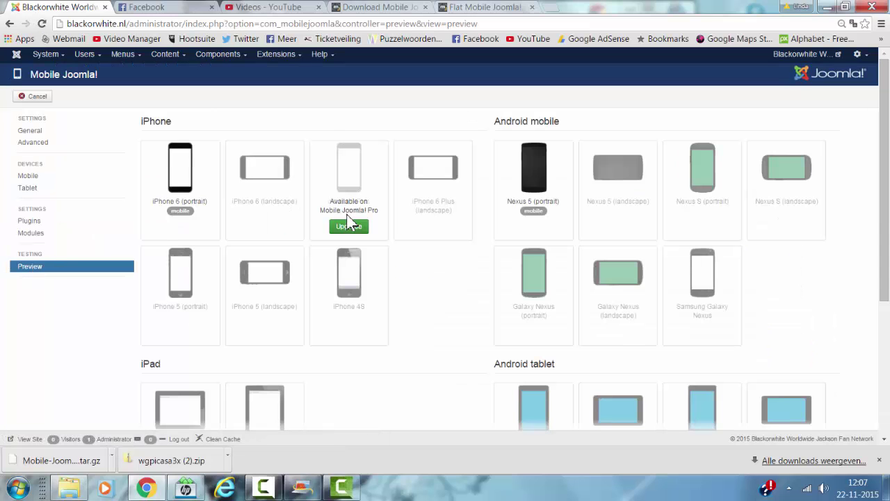
{"action": "left_click", "coordinate": [181, 179]}
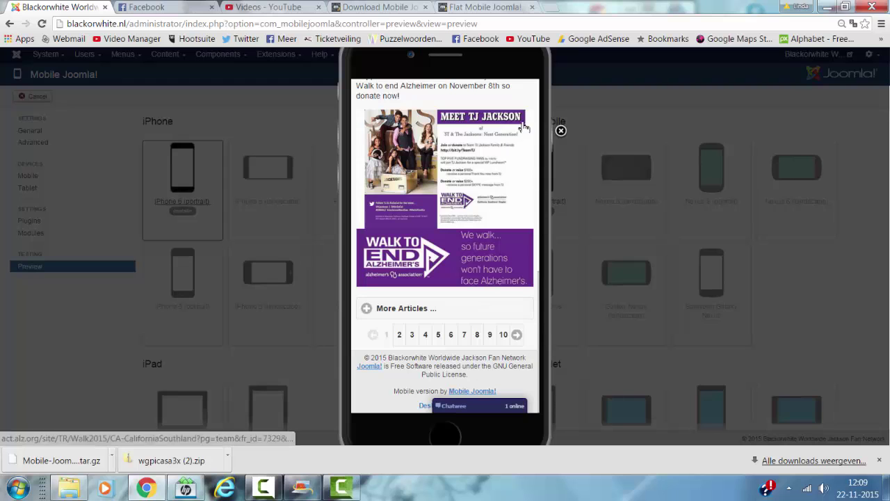
{"action": "scroll", "coordinate": [523, 146], "scroll_direction": "up", "scroll_amount": 15}
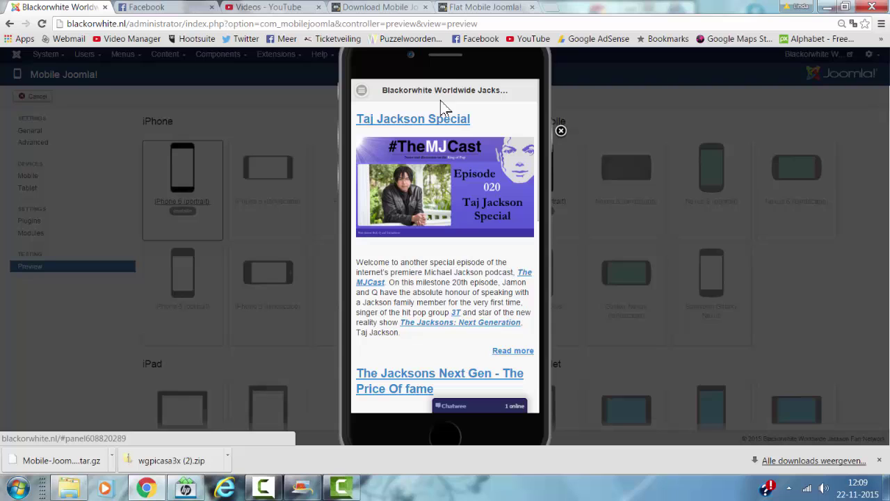
{"action": "left_click", "coordinate": [561, 132]}
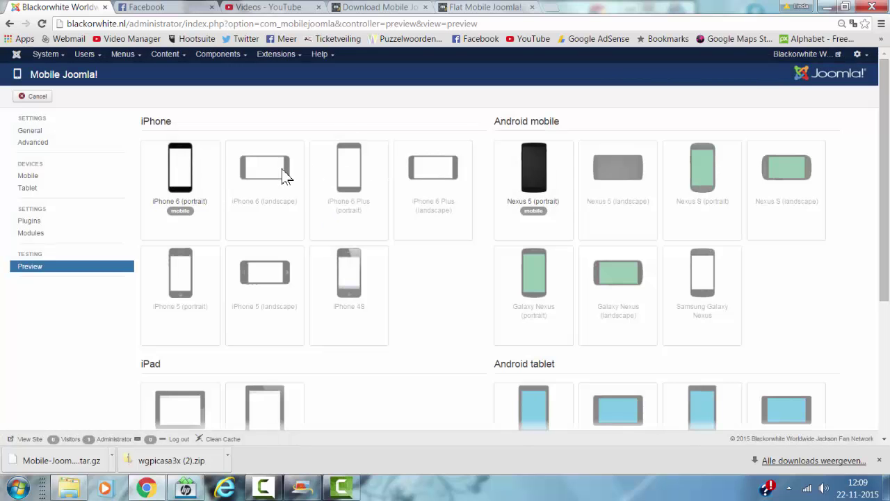
Dismiss the Windows colour scheme prompt, preview the site on the Nexus 5 (portrait), close it, and look over the remaining preview devices
{"action": "mouse_move", "coordinate": [284, 177]}
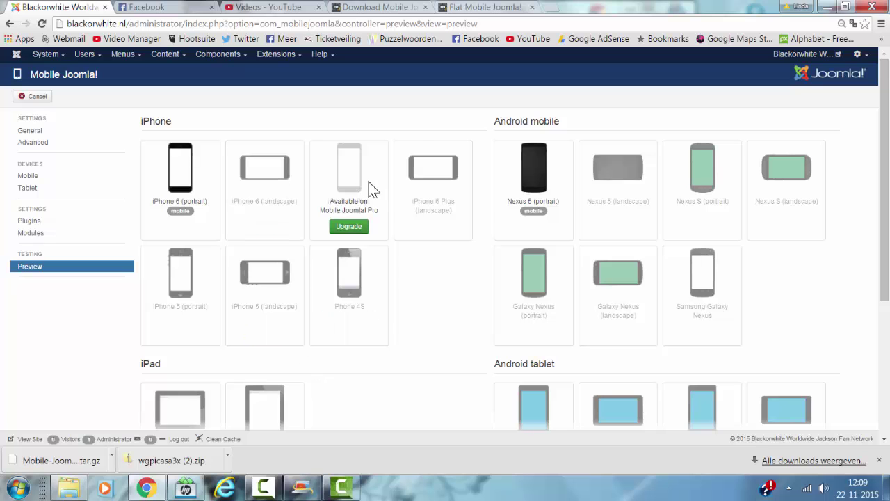
{"action": "left_click", "coordinate": [621, 99]}
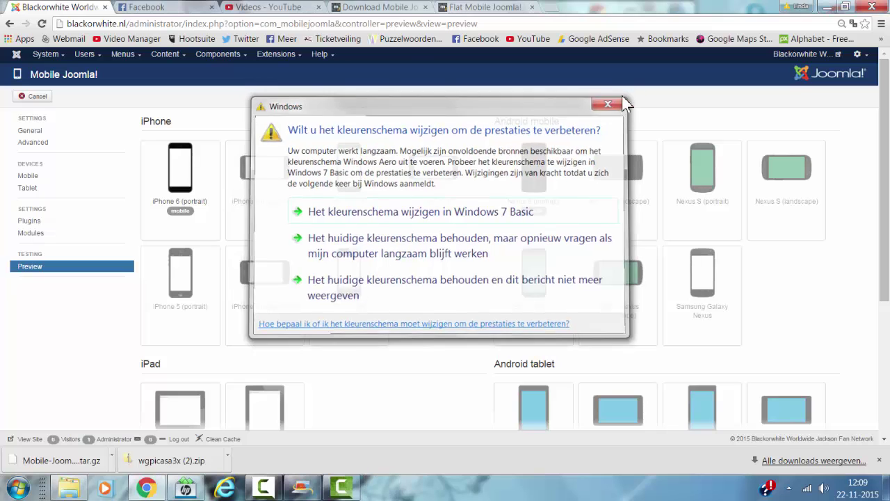
{"action": "left_click", "coordinate": [546, 159]}
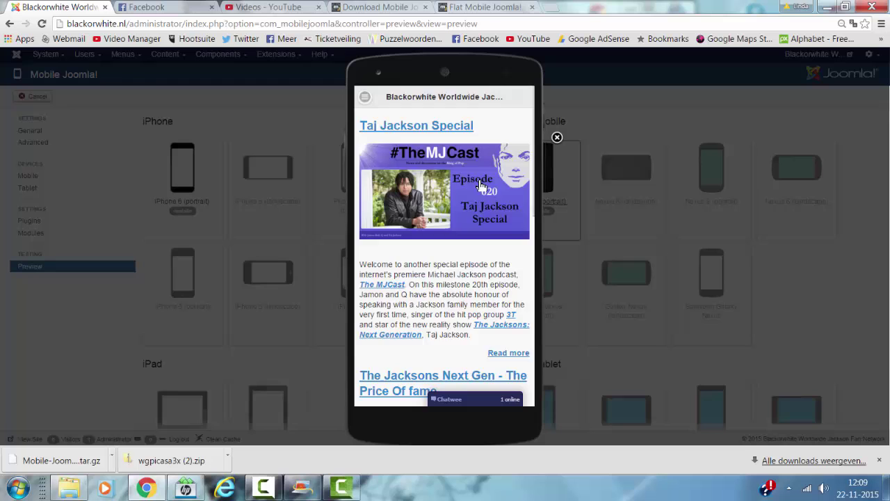
{"action": "scroll", "coordinate": [483, 183], "scroll_direction": "down", "scroll_amount": 2}
{"action": "scroll", "coordinate": [487, 183], "scroll_direction": "up", "scroll_amount": 2}
{"action": "scroll", "coordinate": [491, 182], "scroll_direction": "down", "scroll_amount": 4}
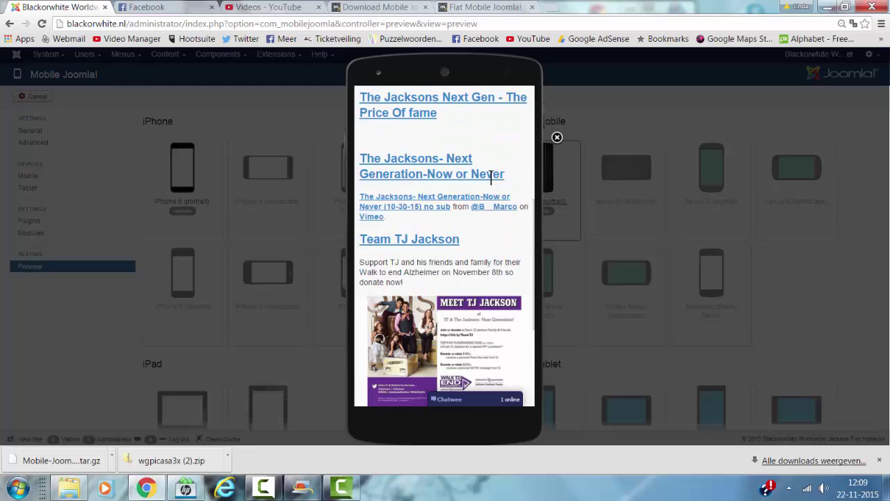
{"action": "scroll", "coordinate": [493, 173], "scroll_direction": "up", "scroll_amount": 2}
{"action": "scroll", "coordinate": [492, 174], "scroll_direction": "up", "scroll_amount": 3}
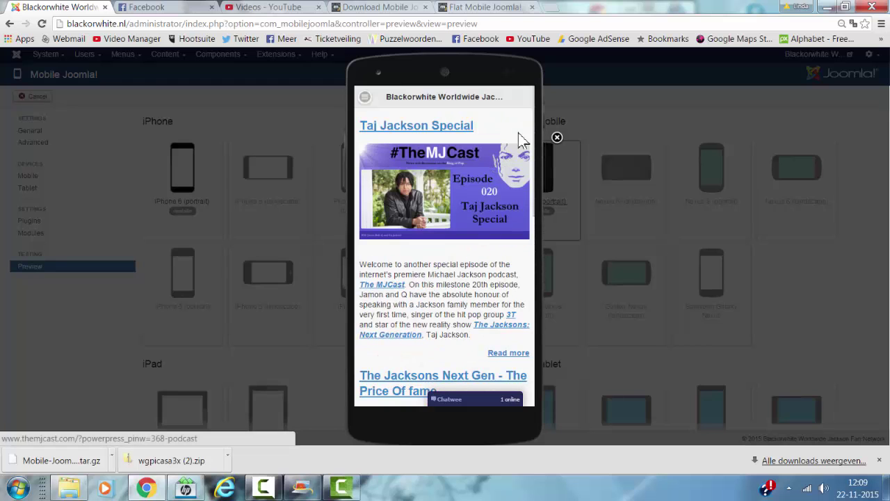
{"action": "left_click", "coordinate": [556, 137]}
{"action": "scroll", "coordinate": [420, 271], "scroll_direction": "down", "scroll_amount": 3}
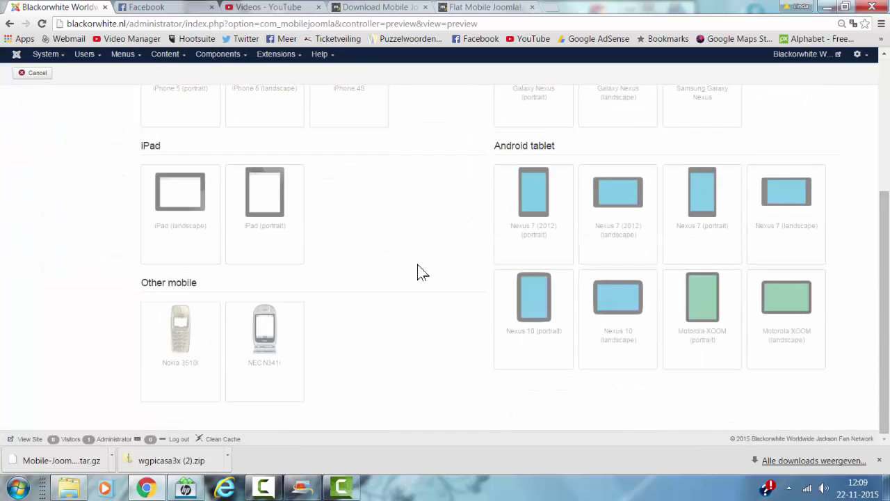
{"action": "scroll", "coordinate": [415, 259], "scroll_direction": "up", "scroll_amount": 3}
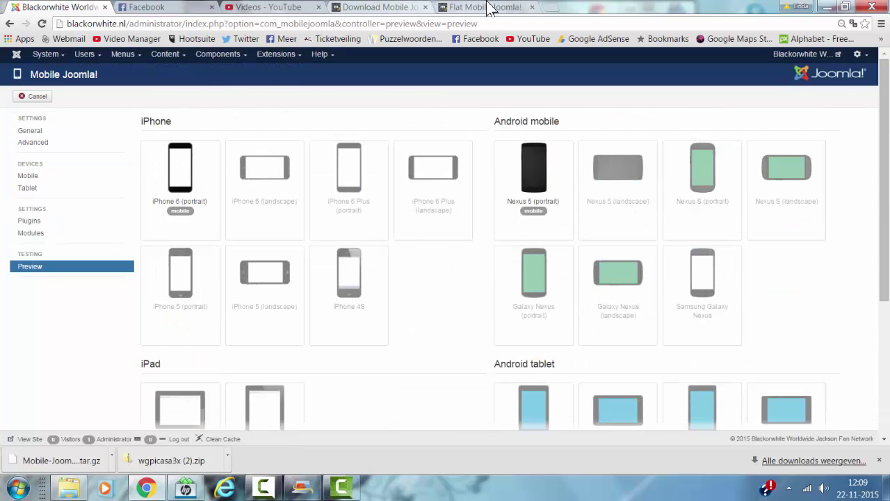
Load blackorwhite.nl in the Flat Mobile Joomla! browser tab and look through the site's mobile version down to its footer
{"action": "left_click", "coordinate": [455, 9]}
{"action": "left_click", "coordinate": [454, 22]}
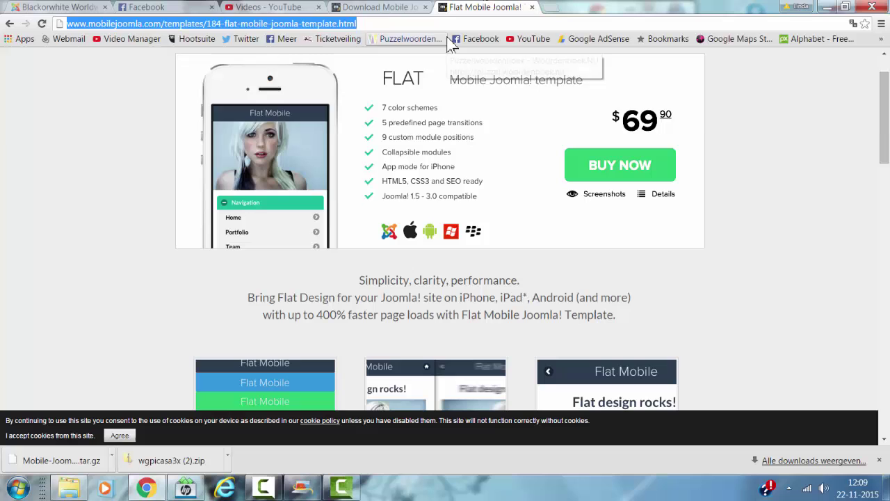
{"action": "type", "text": "bl"}
{"action": "key", "text": "Down"}
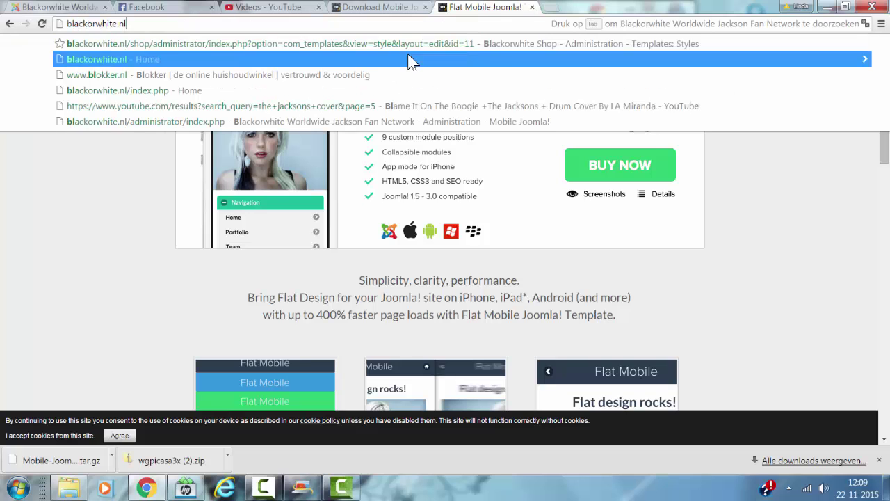
{"action": "key", "text": "Return"}
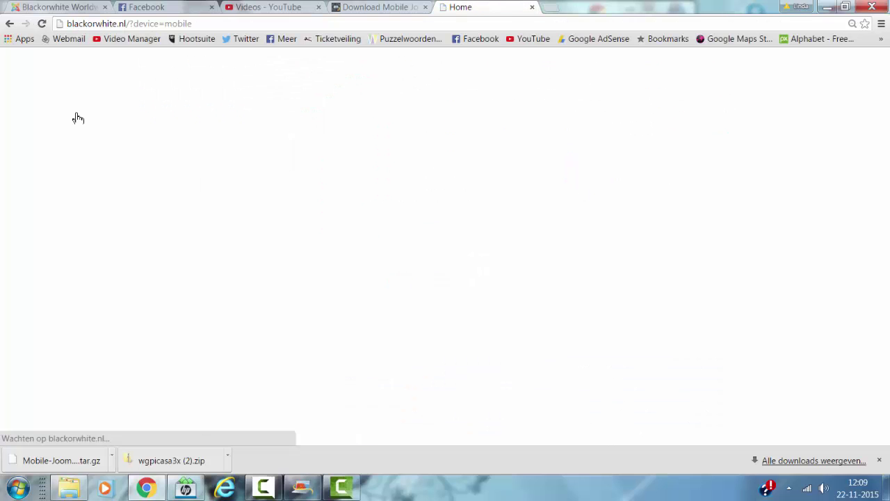
{"action": "scroll", "coordinate": [268, 142], "scroll_direction": "down", "scroll_amount": 4}
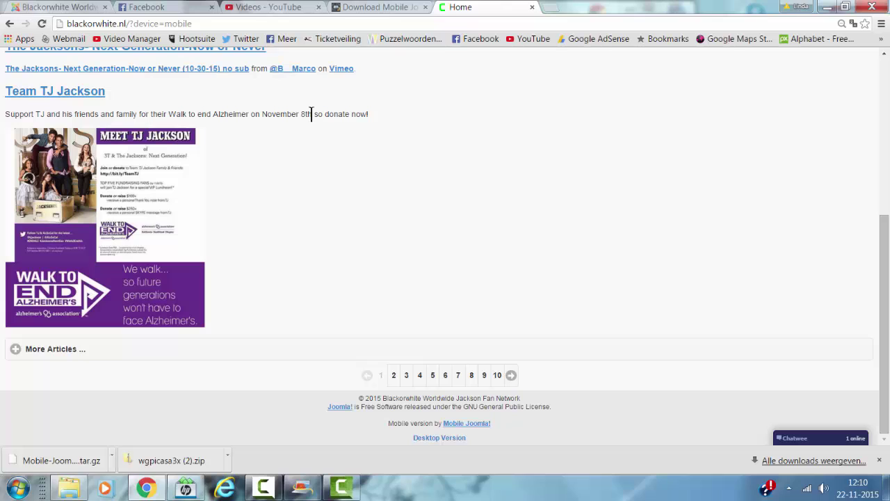
Switch the site to its desktop version and look through the full home page
{"action": "left_click", "coordinate": [417, 440]}
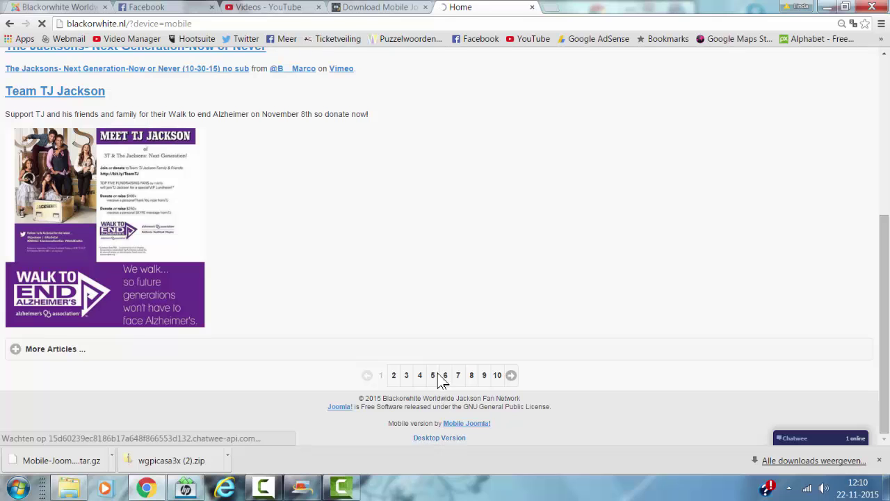
{"action": "scroll", "coordinate": [445, 379], "scroll_direction": "up", "scroll_amount": 4}
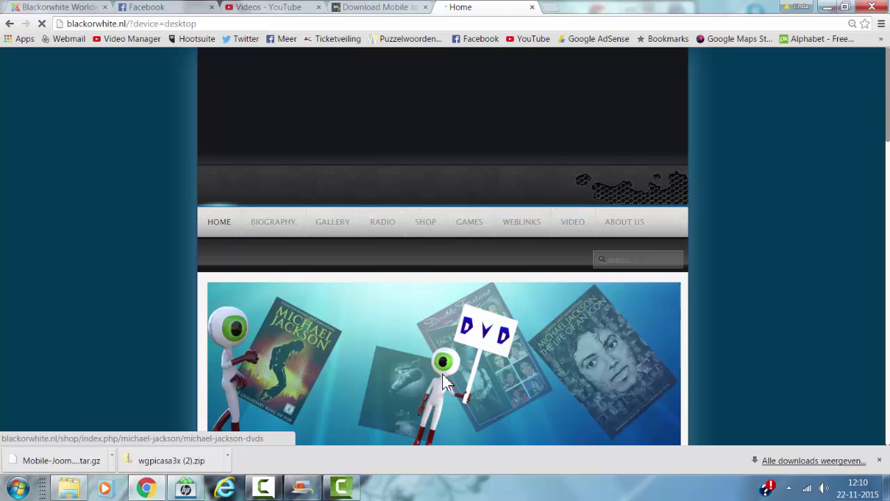
{"action": "scroll", "coordinate": [886, 118], "scroll_direction": "down", "scroll_amount": 3}
{"action": "scroll", "coordinate": [886, 119], "scroll_direction": "down", "scroll_amount": 10}
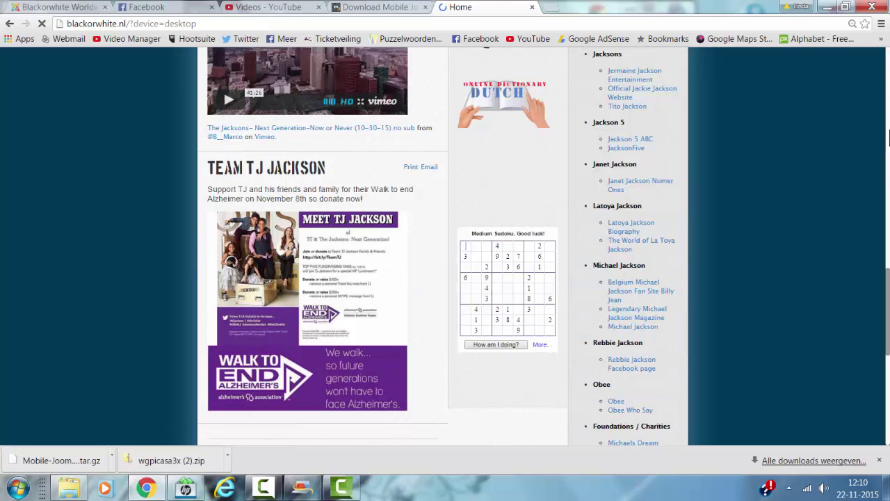
Examine the desktop home page's articles, contact form and weblinks down to the login footer
{"action": "scroll", "coordinate": [887, 261], "scroll_direction": "up", "scroll_amount": 13}
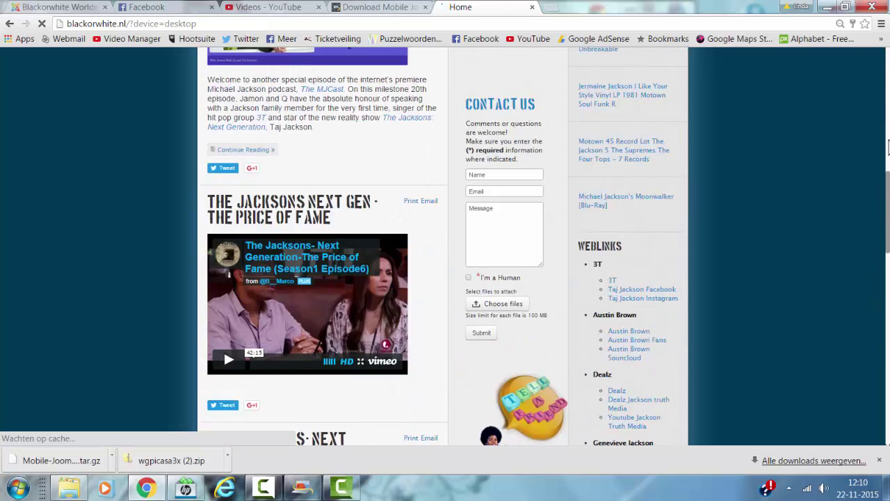
{"action": "scroll", "coordinate": [838, 306], "scroll_direction": "down", "scroll_amount": 13}
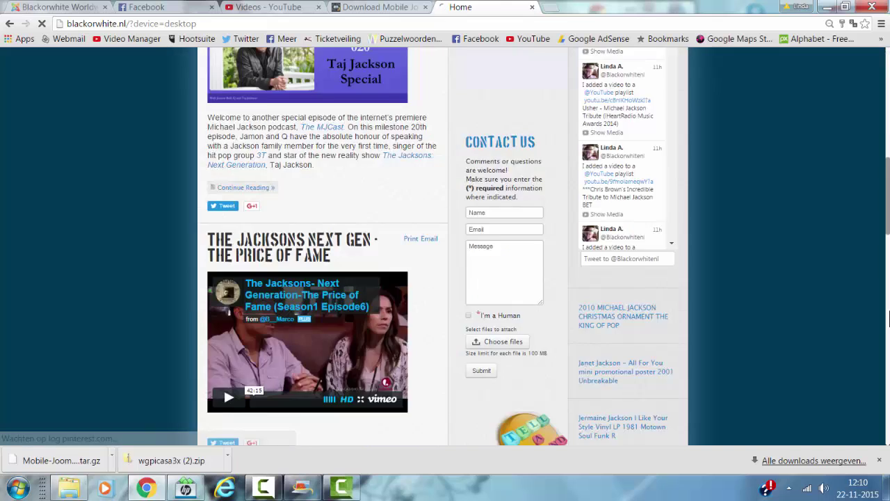
{"action": "scroll", "coordinate": [834, 303], "scroll_direction": "down", "scroll_amount": 10}
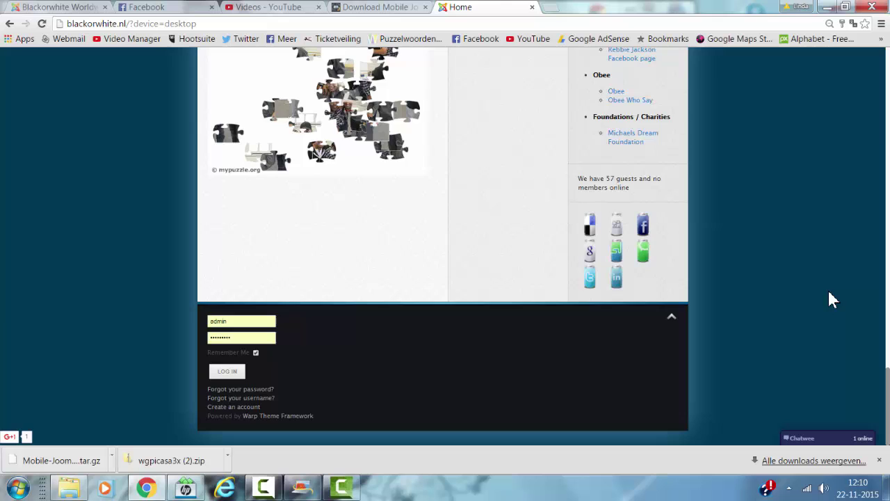
{"action": "scroll", "coordinate": [829, 292], "scroll_direction": "up", "scroll_amount": 3}
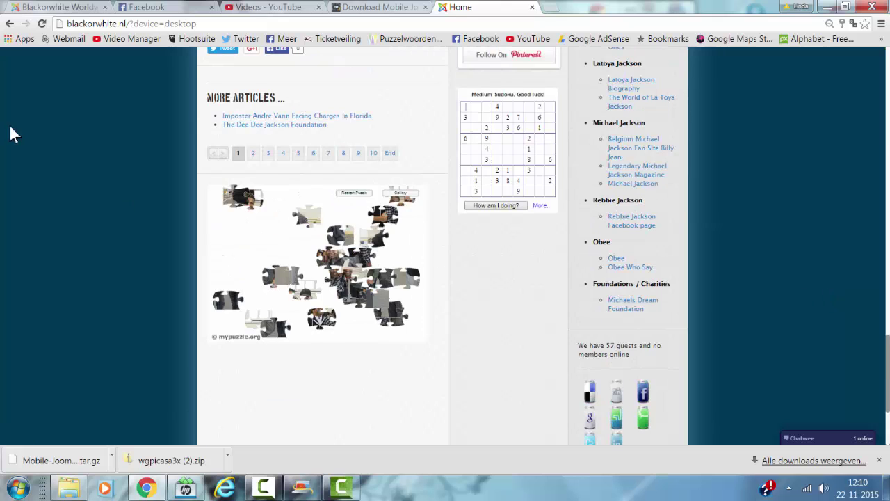
Return to the site's mobile version and look through its home page from the header to the footer
{"action": "left_click", "coordinate": [8, 25]}
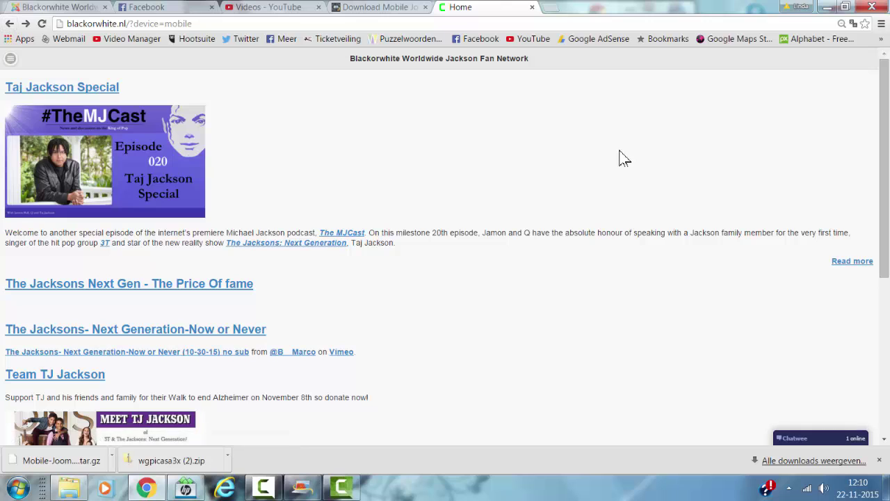
{"action": "scroll", "coordinate": [616, 155], "scroll_direction": "down", "scroll_amount": 3}
{"action": "scroll", "coordinate": [591, 139], "scroll_direction": "up", "scroll_amount": 3}
{"action": "scroll", "coordinate": [457, 149], "scroll_direction": "down", "scroll_amount": 1}
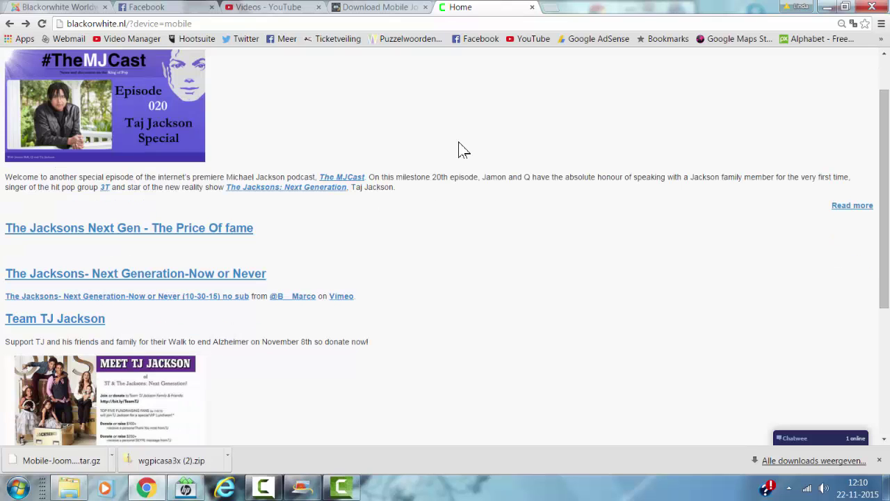
{"action": "scroll", "coordinate": [457, 149], "scroll_direction": "up", "scroll_amount": 1}
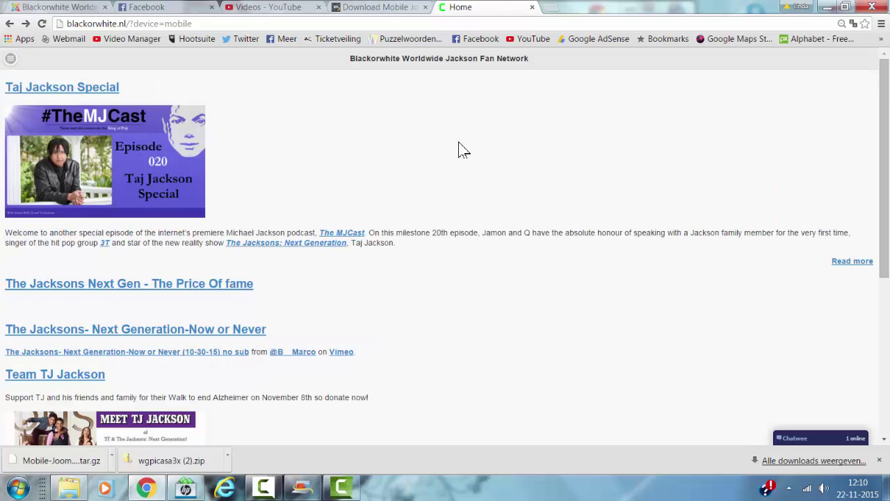
{"action": "left_click", "coordinate": [368, 9]}
{"action": "left_click", "coordinate": [451, 8]}
{"action": "scroll", "coordinate": [341, 163], "scroll_direction": "down", "scroll_amount": 4}
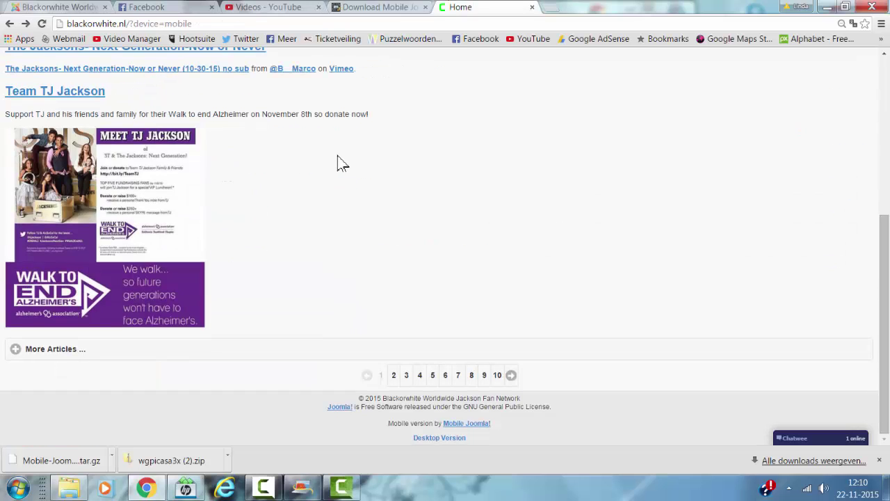
{"action": "scroll", "coordinate": [341, 164], "scroll_direction": "up", "scroll_amount": 2}
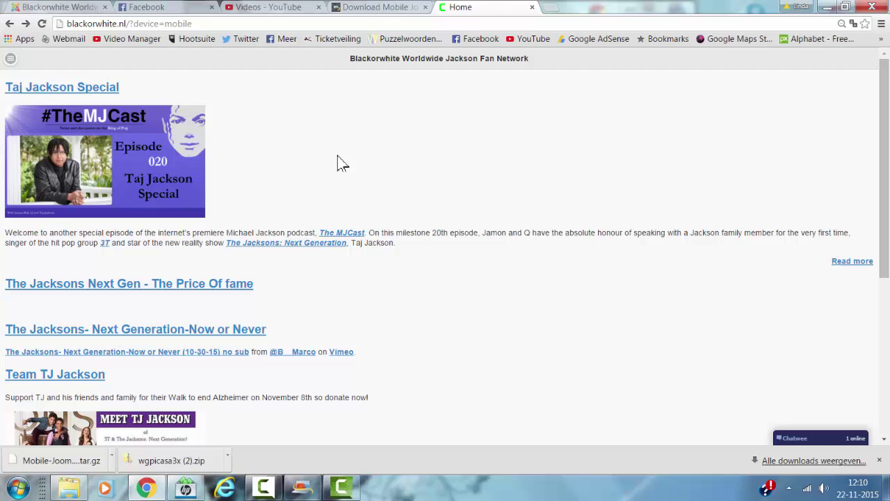
Open the Biography page from the mobile site's navigation menu, view it, and go back to the home page
{"action": "left_click", "coordinate": [12, 61]}
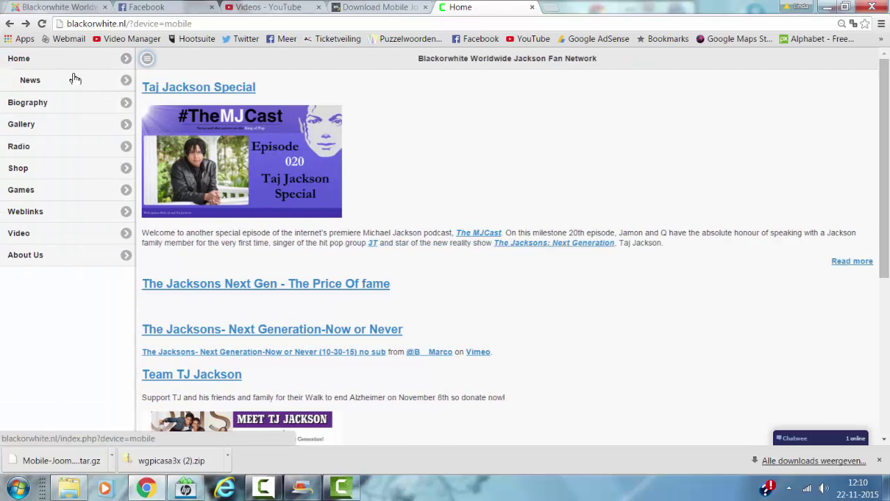
{"action": "left_click", "coordinate": [53, 113]}
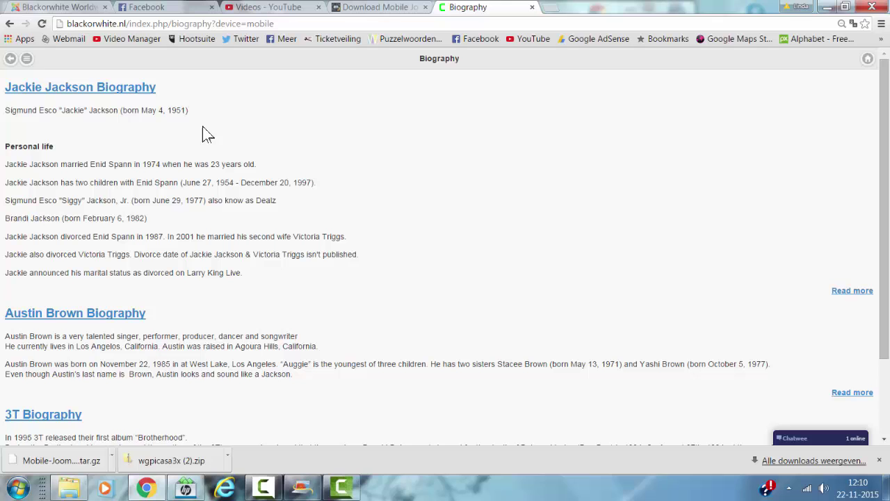
{"action": "left_click", "coordinate": [9, 24]}
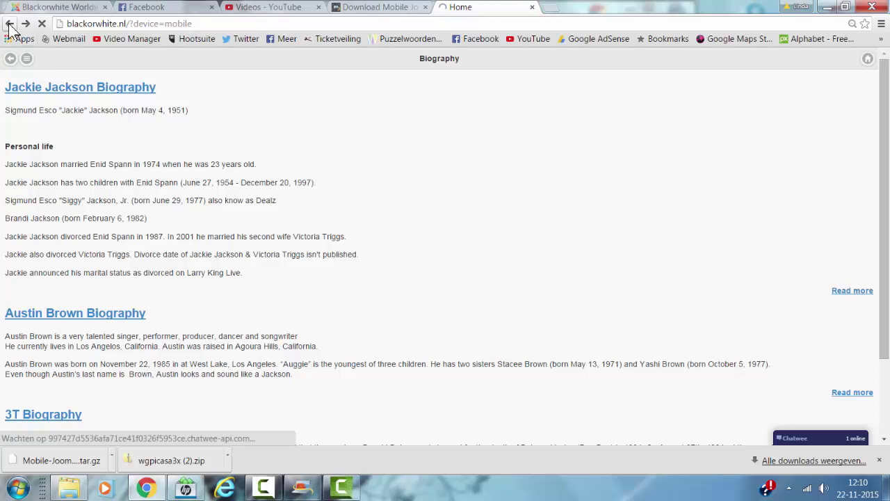